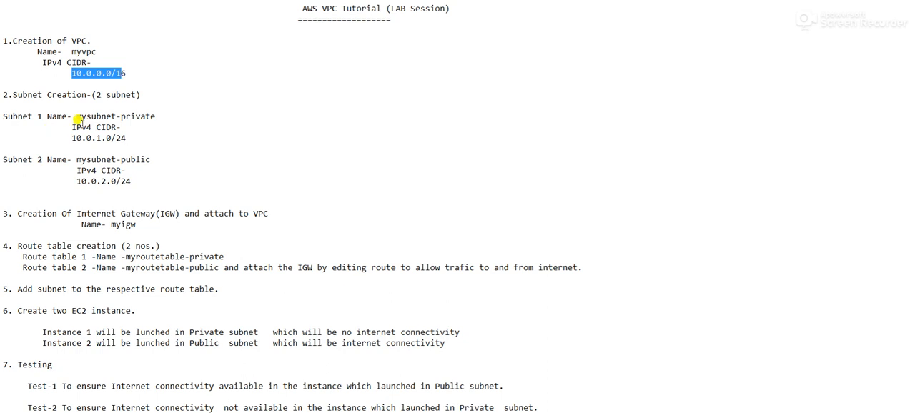
{"action": "double_click", "coordinate": [124, 116]}
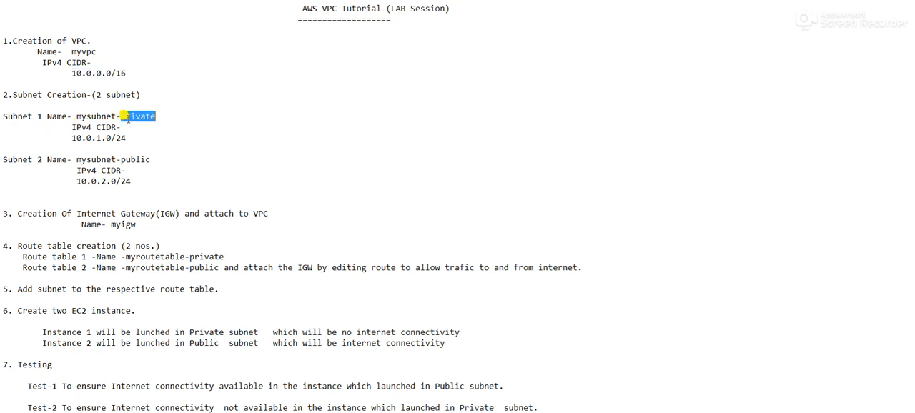
{"action": "left_click", "coordinate": [121, 161]}
{"action": "double_click", "coordinate": [120, 160]}
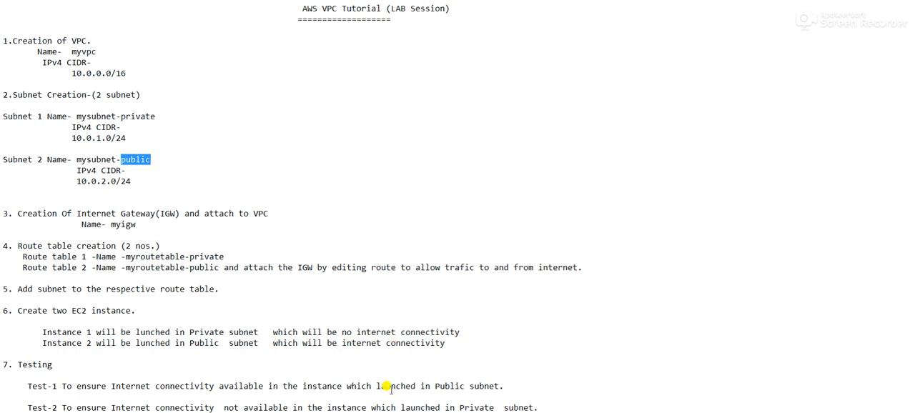
- Switch to the AWS Management Console and open the list of VPCs in the VPC service
{"action": "key", "text": "alt+Tab"}
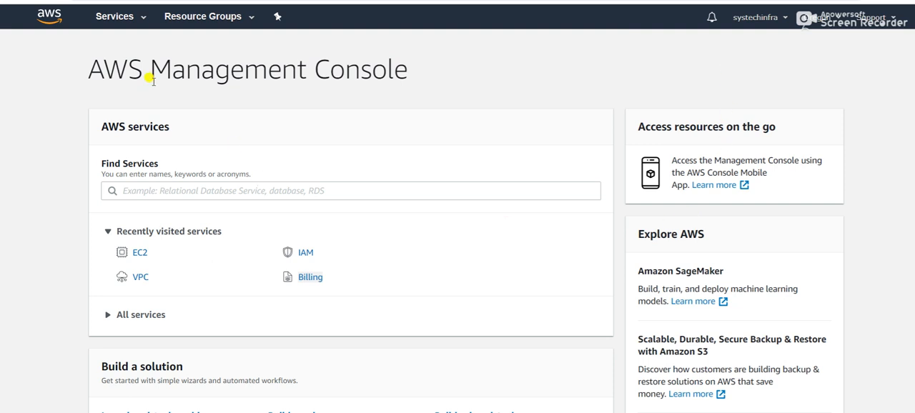
{"action": "left_click", "coordinate": [134, 22]}
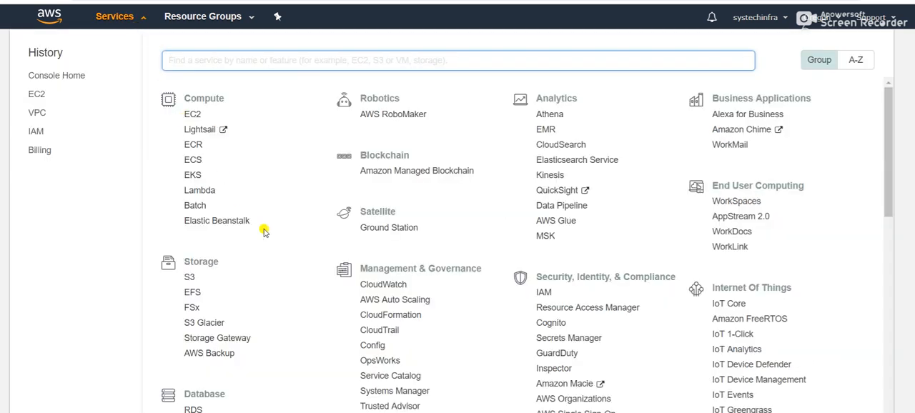
{"action": "scroll", "coordinate": [264, 231], "scroll_direction": "down", "scroll_amount": 5}
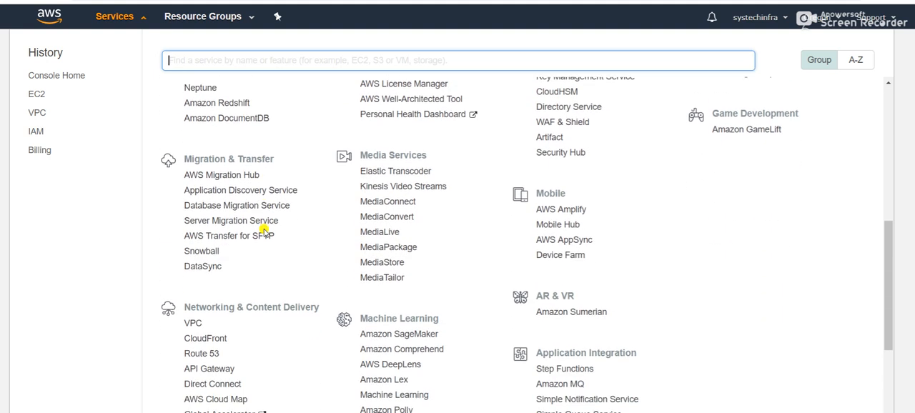
{"action": "scroll", "coordinate": [264, 231], "scroll_direction": "down", "scroll_amount": 1}
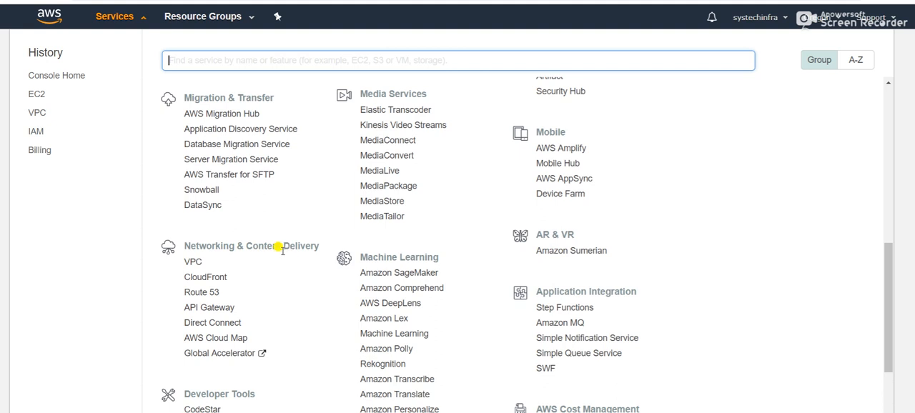
{"action": "left_click", "coordinate": [190, 266]}
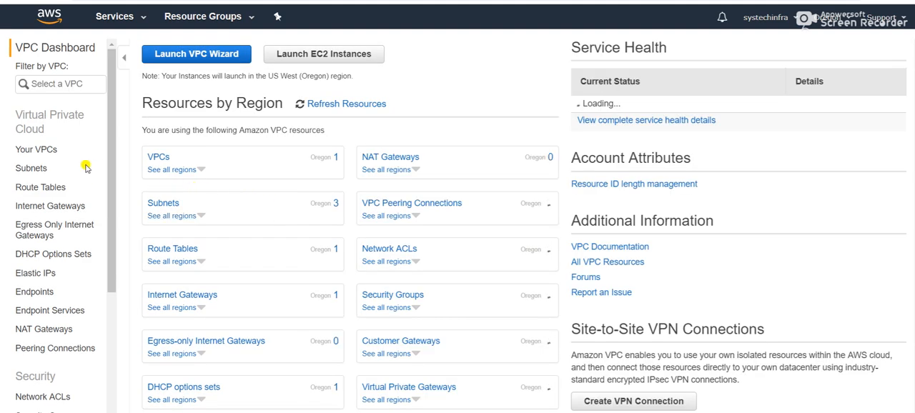
{"action": "left_click", "coordinate": [44, 151]}
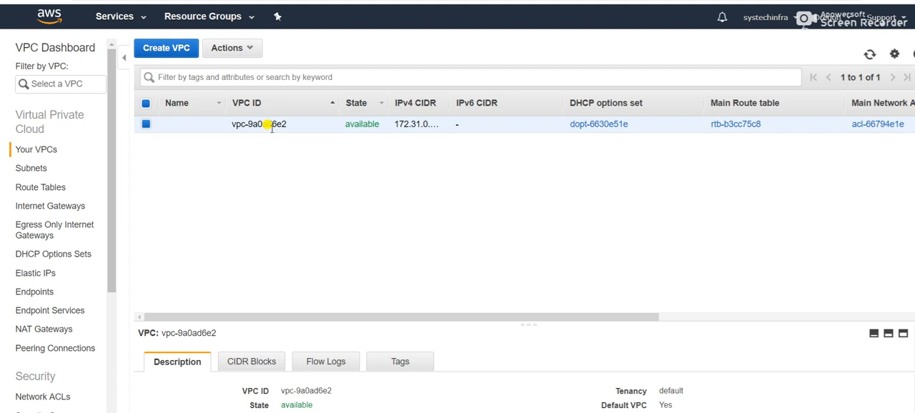
- Create a VPC named myvpc with the IPv4 CIDR block 10.0.0.0/16 and return to the VPC list
{"action": "left_click", "coordinate": [179, 52]}
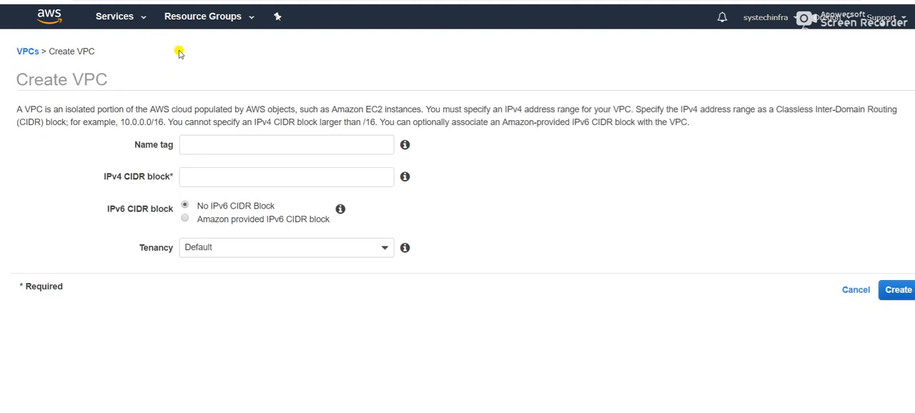
{"action": "left_click", "coordinate": [202, 143]}
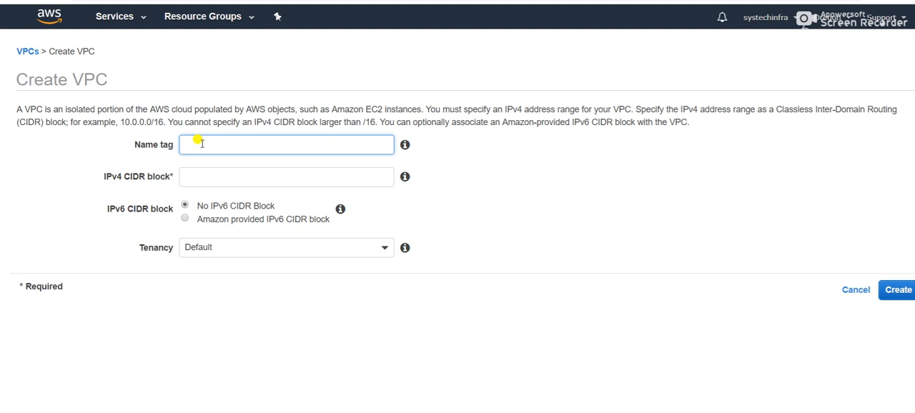
{"action": "type", "text": "myvpc"}
{"action": "left_click", "coordinate": [218, 175]}
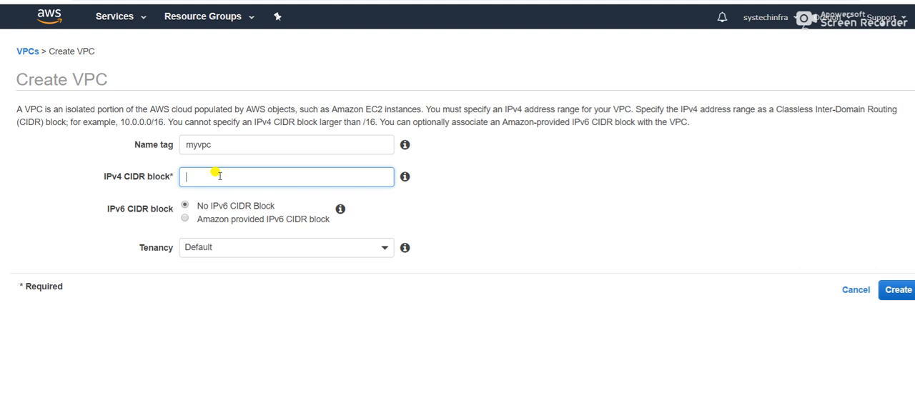
{"action": "type", "text": "1"}
{"action": "type", "text": "0.0.0.0"}
{"action": "type", "text": ".16"}
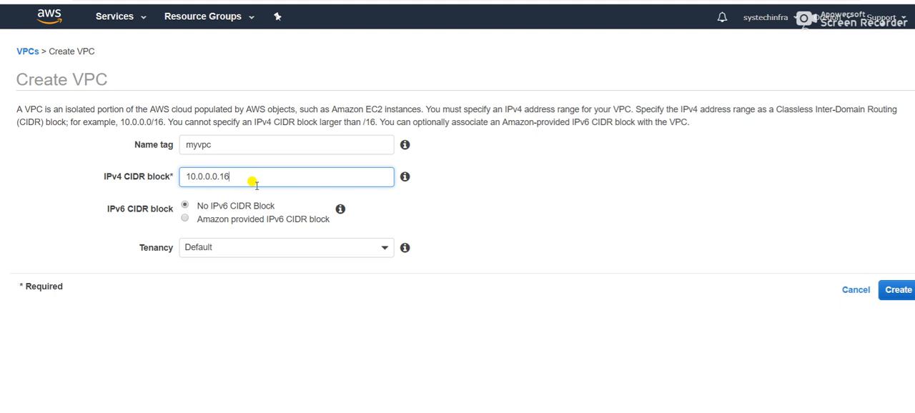
{"action": "key", "text": "BackSpace"}
{"action": "key", "text": "BackSpace"}
{"action": "key", "text": "BackSpace"}
{"action": "type", "text": "/16"}
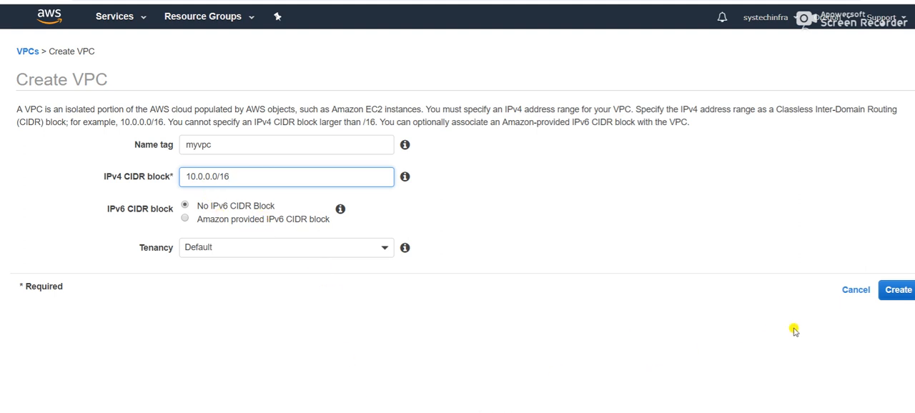
{"action": "left_click", "coordinate": [898, 290]}
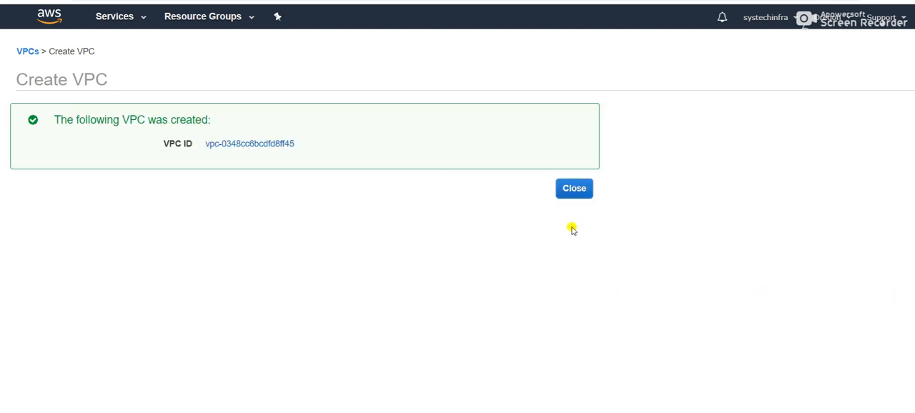
{"action": "left_click", "coordinate": [572, 192]}
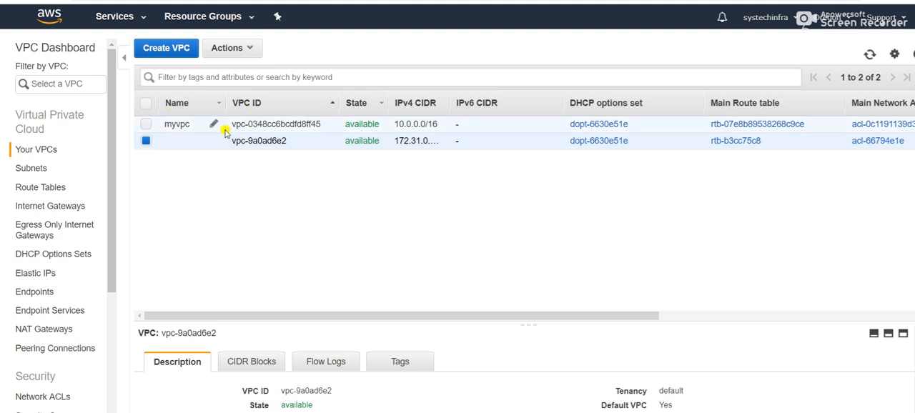
- Start a new subnet with the name tag mysubnet-private and assign it to myvpc
{"action": "left_click", "coordinate": [32, 171]}
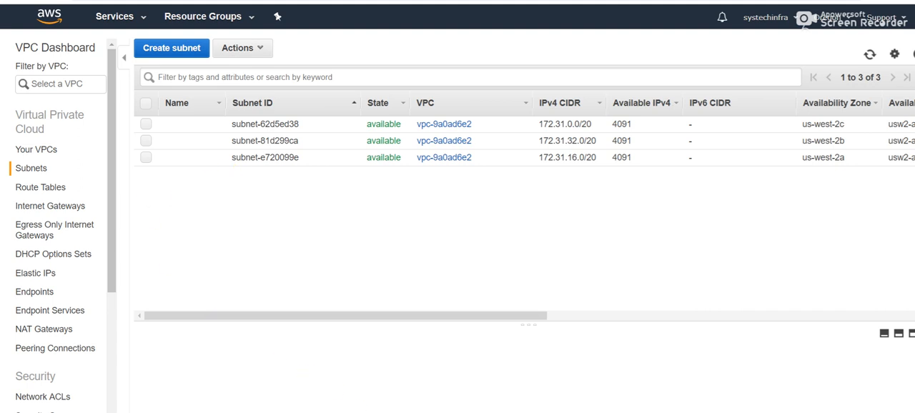
{"action": "left_click", "coordinate": [180, 48]}
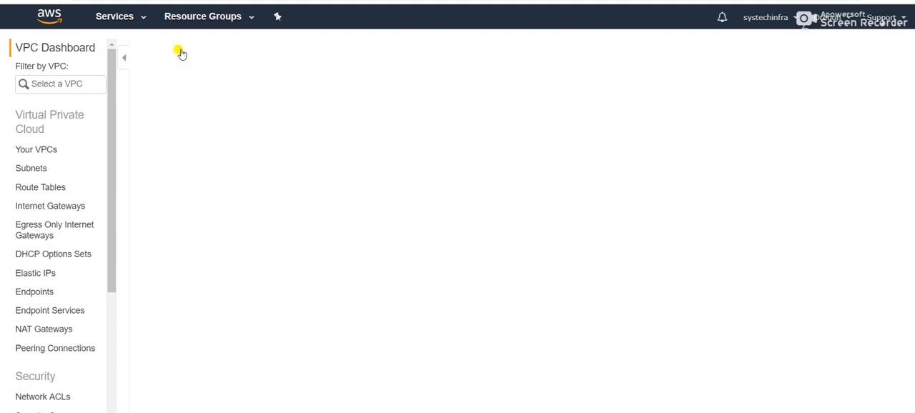
{"action": "left_click", "coordinate": [211, 136]}
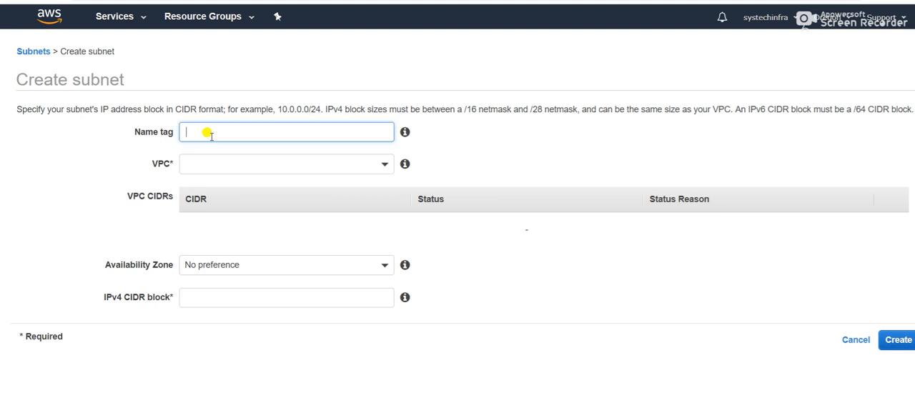
{"action": "type", "text": "mysubnet-private"}
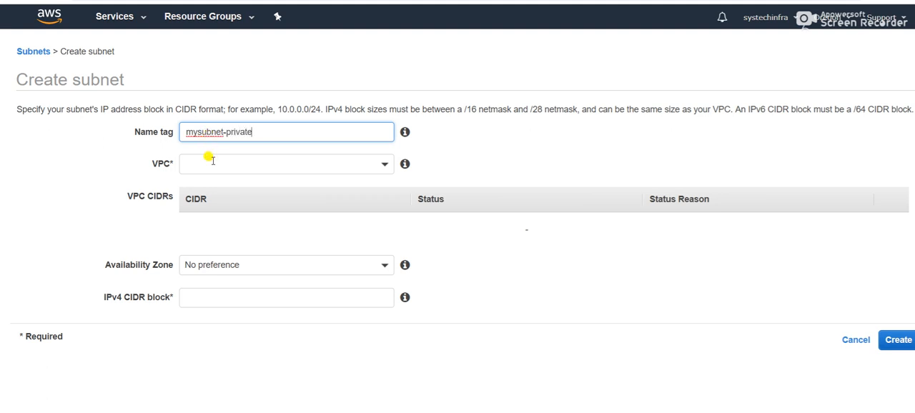
{"action": "left_click", "coordinate": [387, 172]}
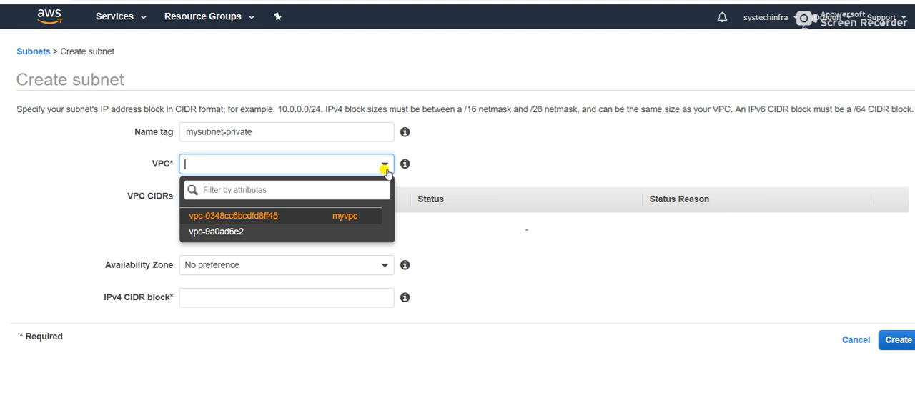
{"action": "left_click", "coordinate": [344, 217]}
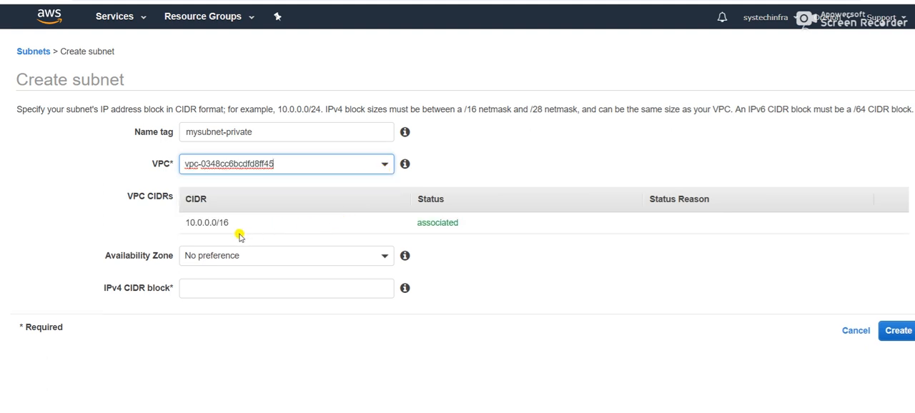
- Set the private subnet's availability zone to us-west-2a and IPv4 CIDR block to 10.0.1.0/24, and create it
{"action": "left_click", "coordinate": [384, 258]}
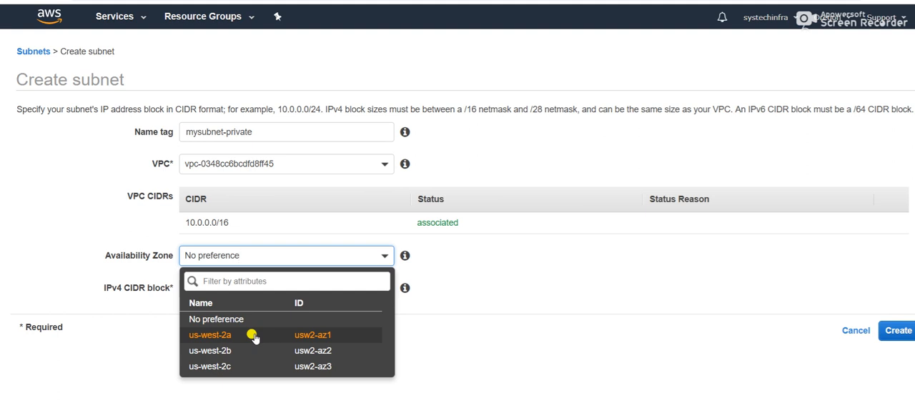
{"action": "left_click", "coordinate": [254, 336]}
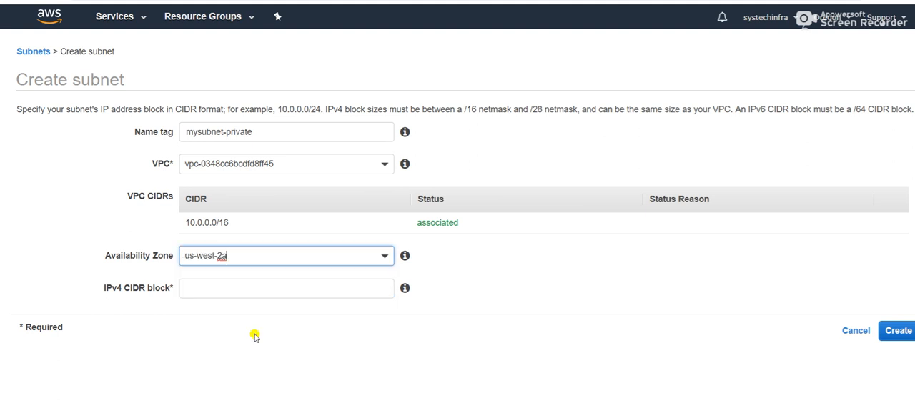
{"action": "left_click", "coordinate": [260, 287]}
{"action": "type", "text": "10.0.1.0/24"}
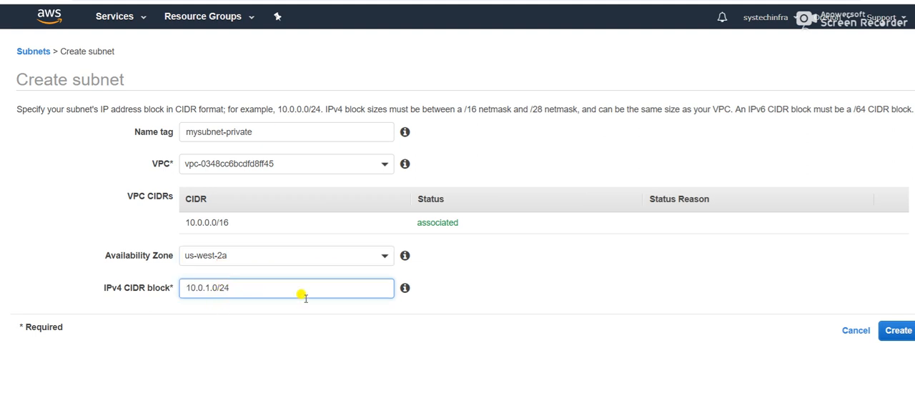
{"action": "left_click", "coordinate": [894, 330]}
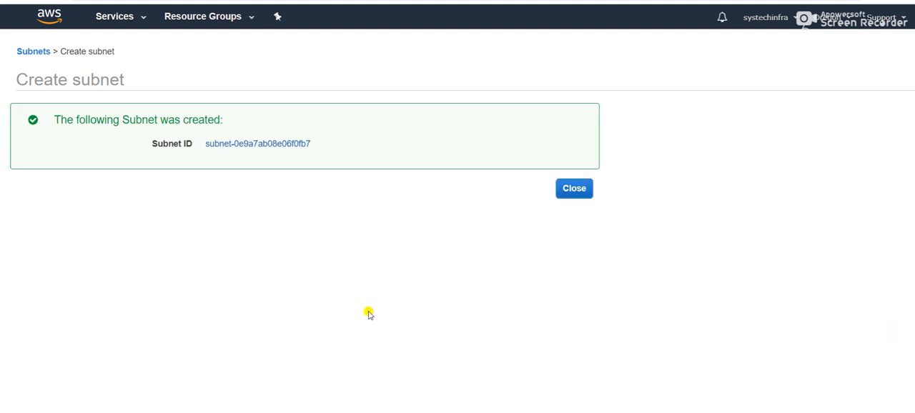
{"action": "left_click", "coordinate": [572, 189]}
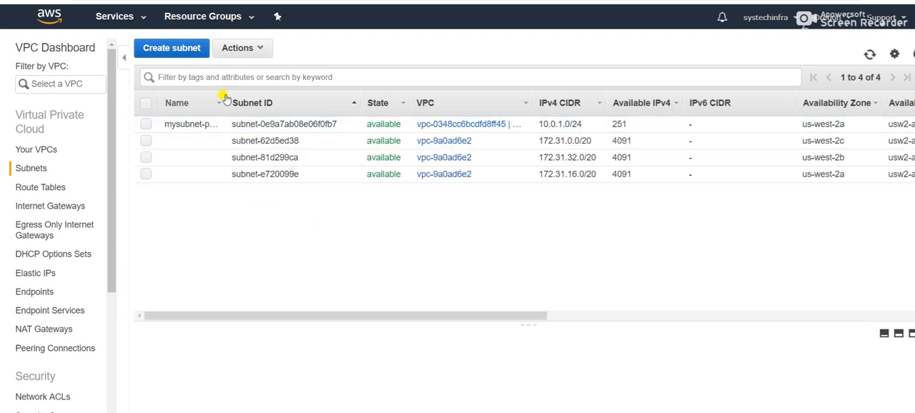
- Start another subnet with the name tag mysubnet-public and assign it to myvpc
{"action": "left_click", "coordinate": [169, 48]}
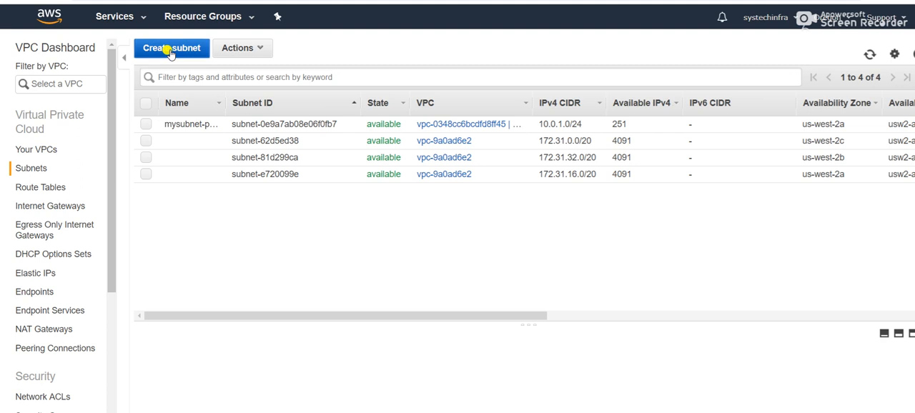
{"action": "left_click", "coordinate": [202, 135]}
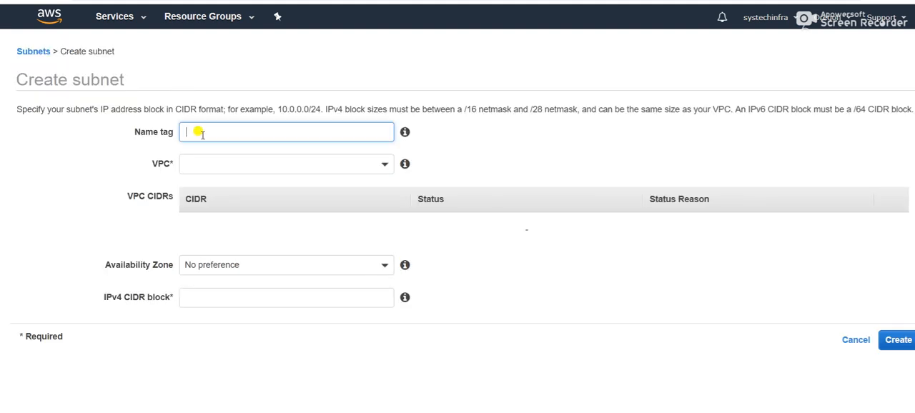
{"action": "type", "text": "mysubnet-public"}
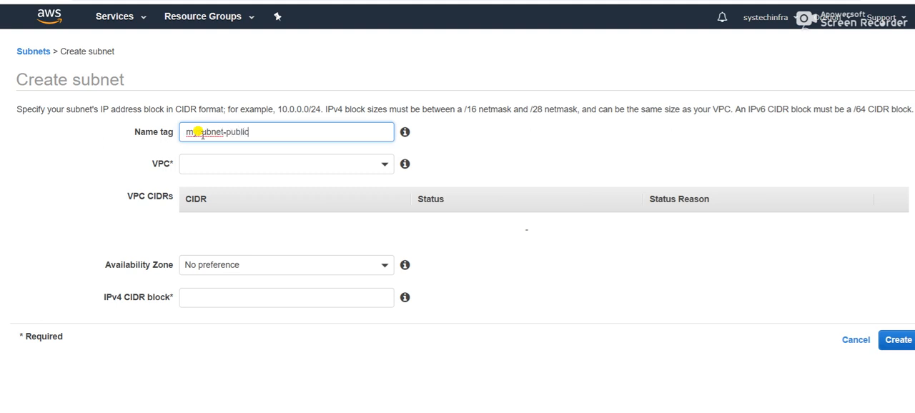
{"action": "left_click", "coordinate": [209, 161]}
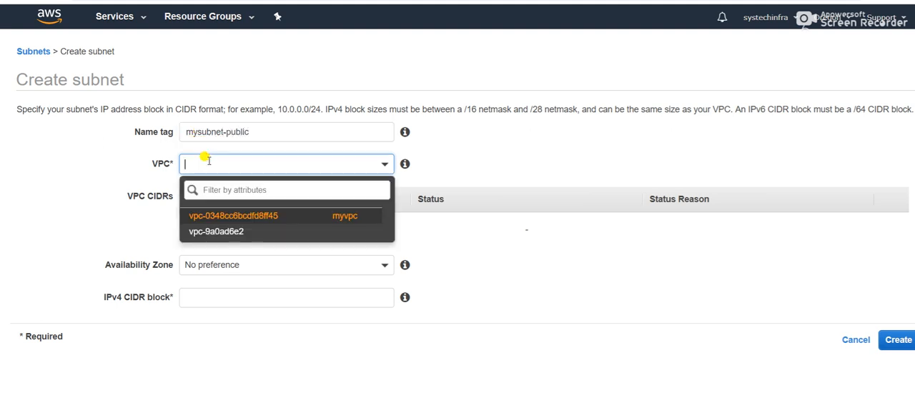
{"action": "left_click", "coordinate": [241, 217]}
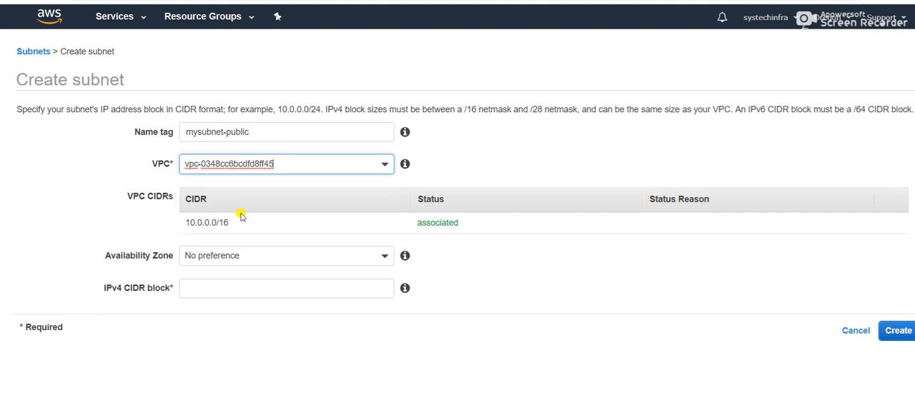
- Set the public subnet's availability zone to us-west-2b and IPv4 CIDR block to 10.0.2.0/24, create it, and widen the subnet list's Name column
{"action": "left_click", "coordinate": [383, 258]}
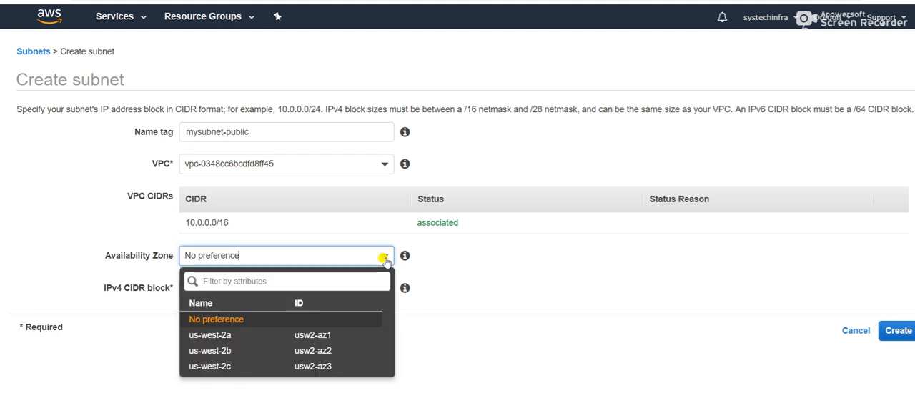
{"action": "left_click", "coordinate": [286, 353]}
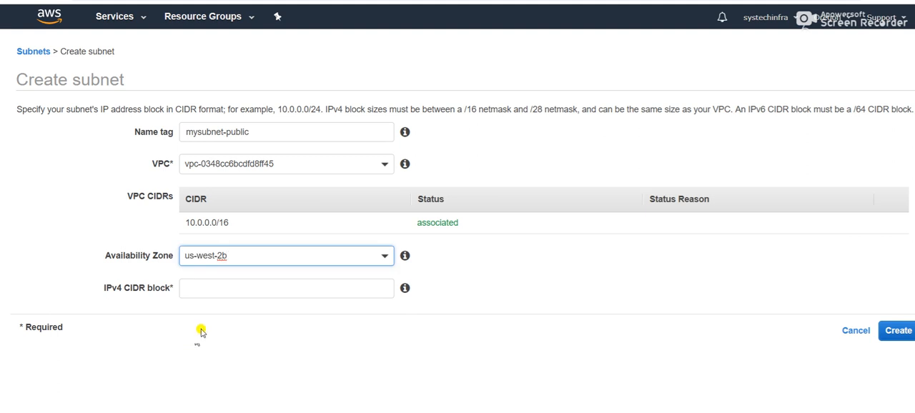
{"action": "left_click", "coordinate": [245, 289]}
{"action": "type", "text": "10.0.1.0/24"}
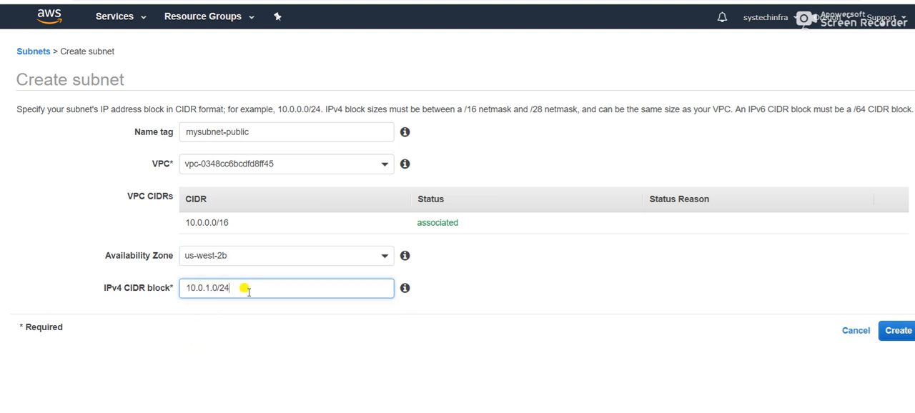
{"action": "key", "text": "BackSpace"}
{"action": "type", "text": "2"}
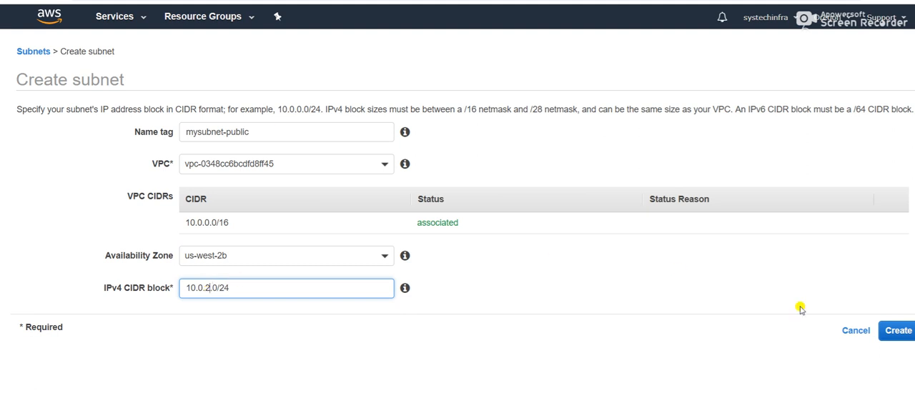
{"action": "left_click", "coordinate": [895, 331]}
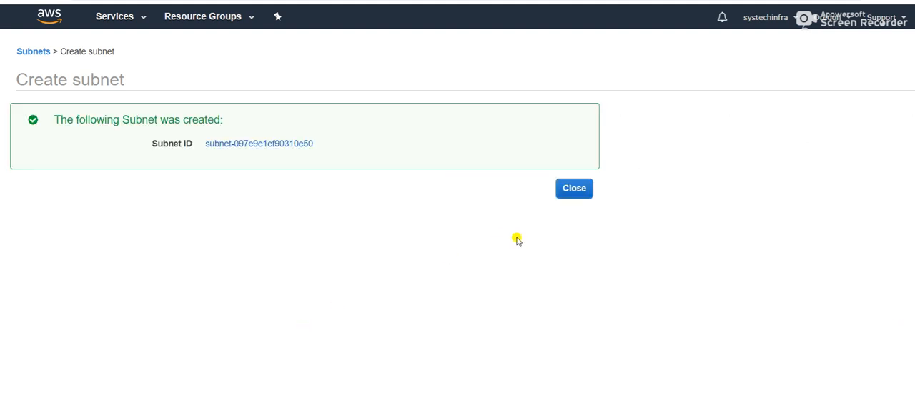
{"action": "left_click", "coordinate": [572, 191]}
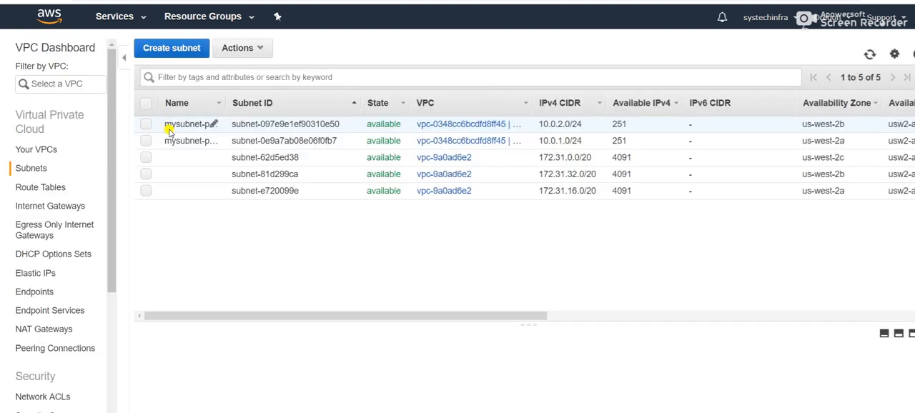
{"action": "left_click_drag", "start_coordinate": [221, 103], "coordinate": [256, 101]}
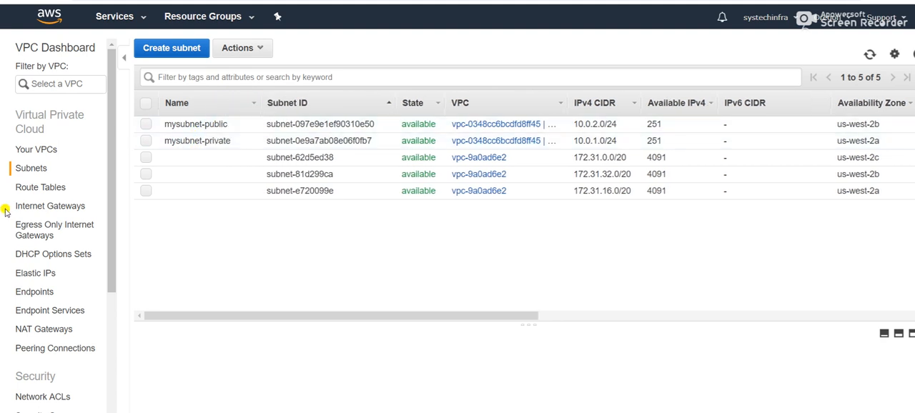
- Create an internet gateway with the name tag myigw and return to the internet gateway list
{"action": "left_click", "coordinate": [45, 206]}
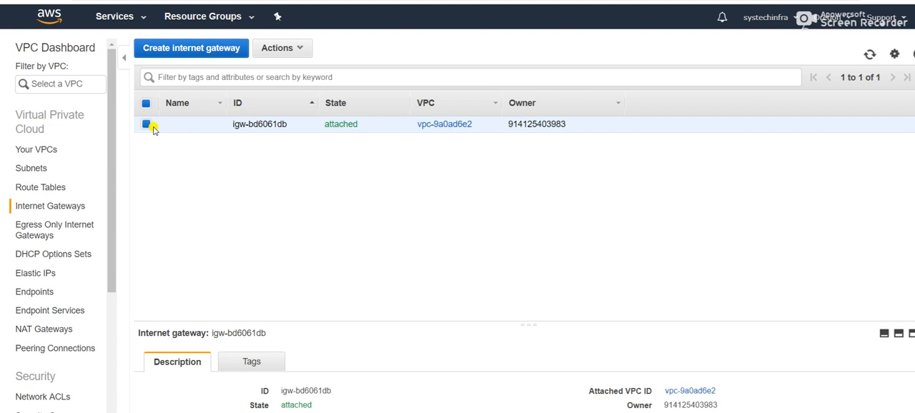
{"action": "left_click", "coordinate": [184, 48]}
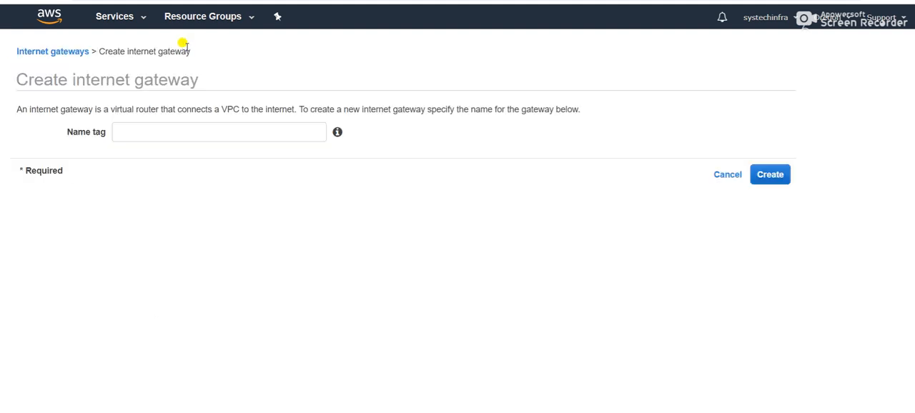
{"action": "left_click", "coordinate": [175, 127]}
{"action": "type", "text": "myigw"}
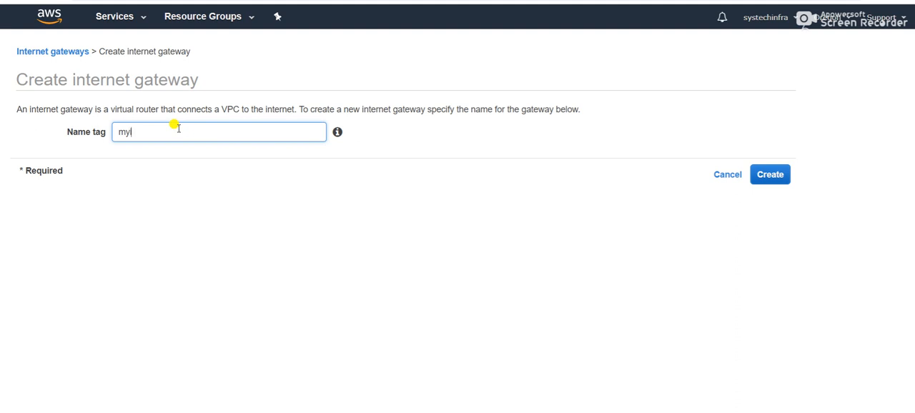
{"action": "left_click", "coordinate": [769, 176]}
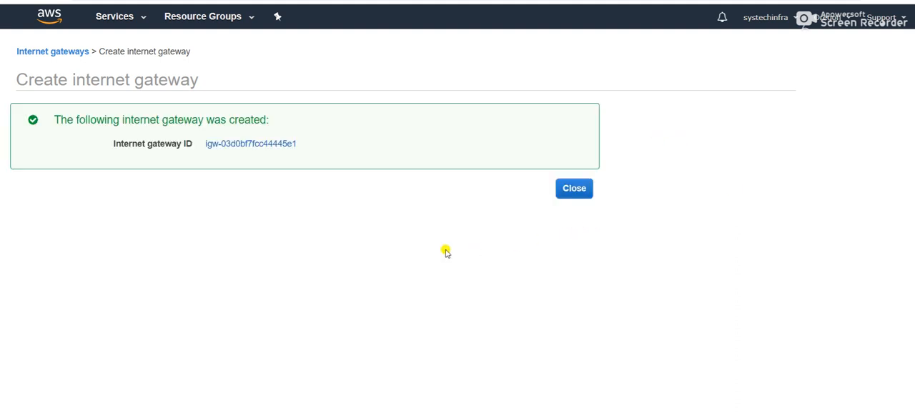
{"action": "left_click", "coordinate": [572, 190]}
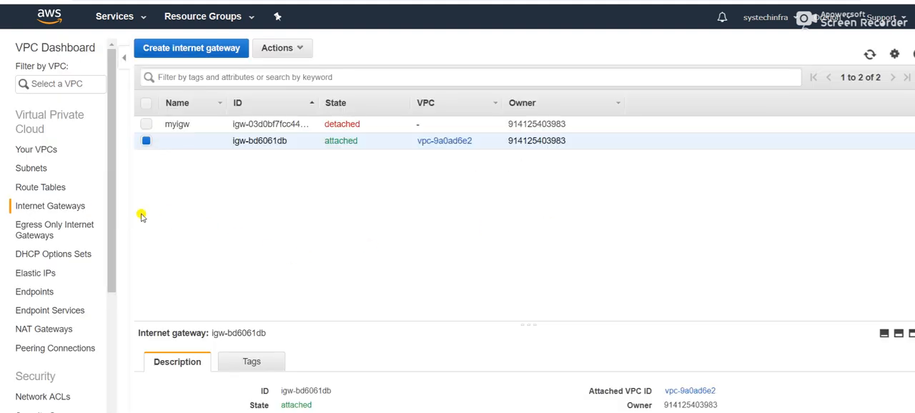
- Create a route table with the name tag myroutetable-private in myvpc and return to the route table list
{"action": "left_click", "coordinate": [40, 186]}
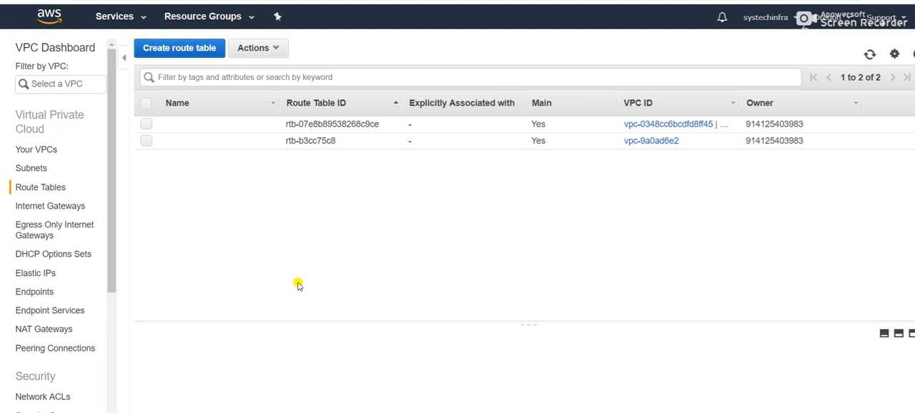
{"action": "left_click", "coordinate": [161, 49]}
{"action": "left_click", "coordinate": [224, 133]}
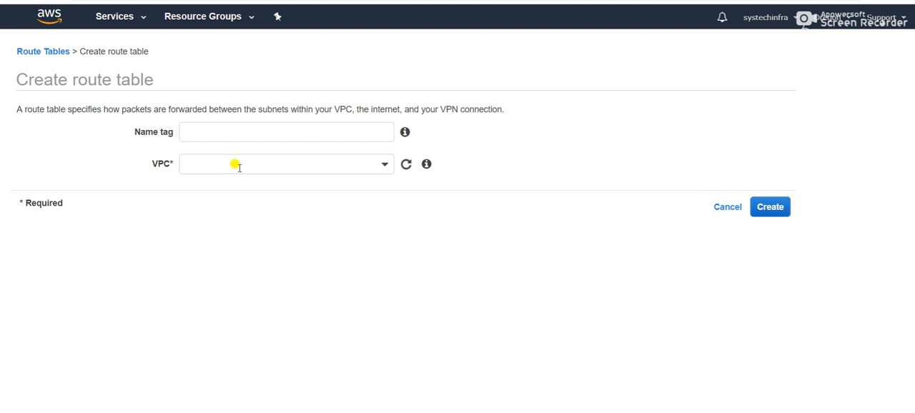
{"action": "left_click", "coordinate": [216, 127]}
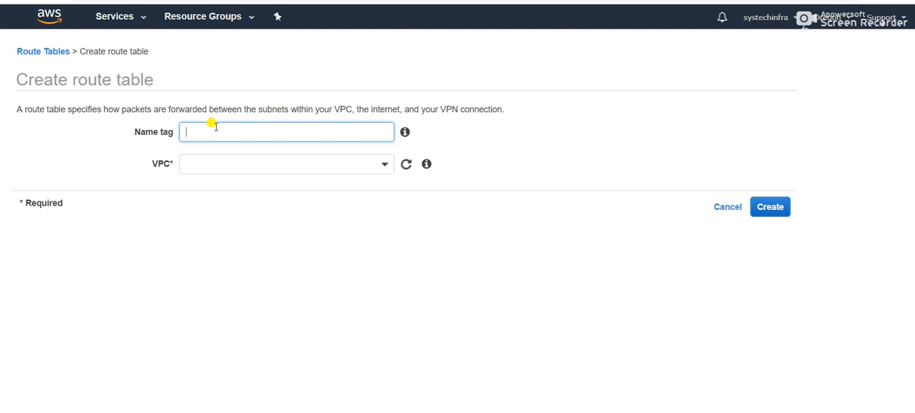
{"action": "type", "text": "myroutetable-p"}
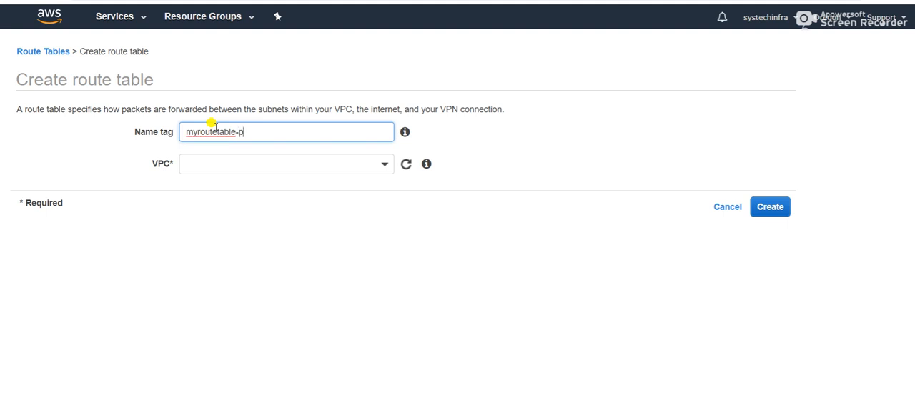
{"action": "type", "text": "rivate"}
{"action": "left_click", "coordinate": [206, 164]}
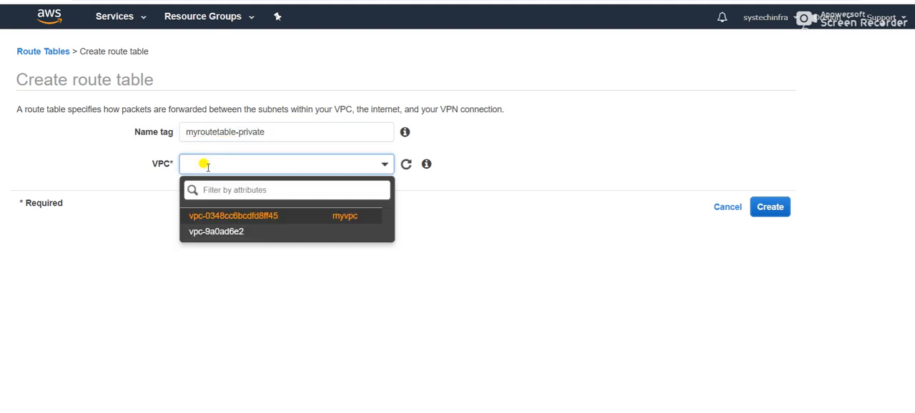
{"action": "left_click", "coordinate": [238, 223]}
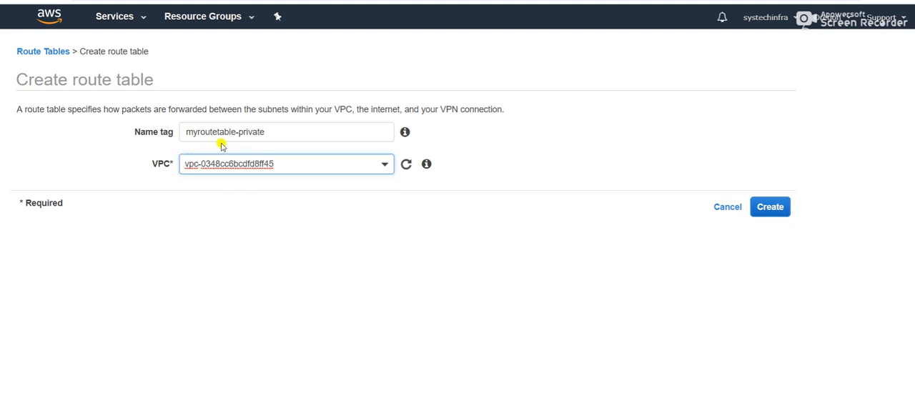
{"action": "left_click", "coordinate": [770, 207]}
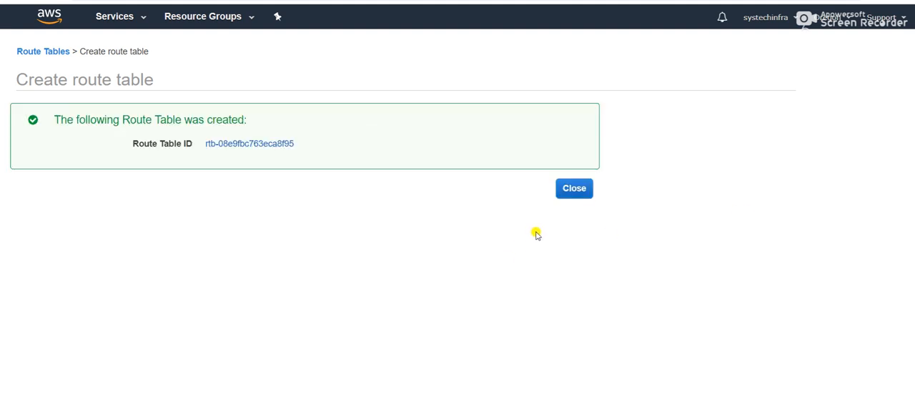
{"action": "left_click", "coordinate": [570, 193]}
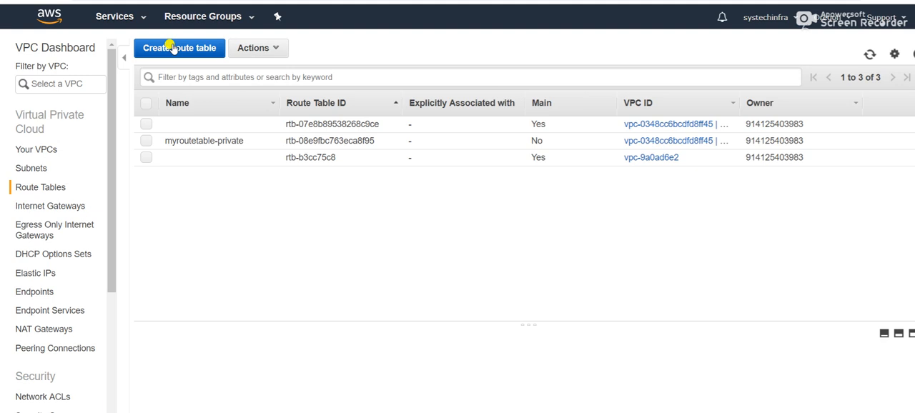
- Create another route table with the name tag myroutetable-public in myvpc and return to the route table list
{"action": "left_click", "coordinate": [171, 48]}
{"action": "left_click", "coordinate": [194, 125]}
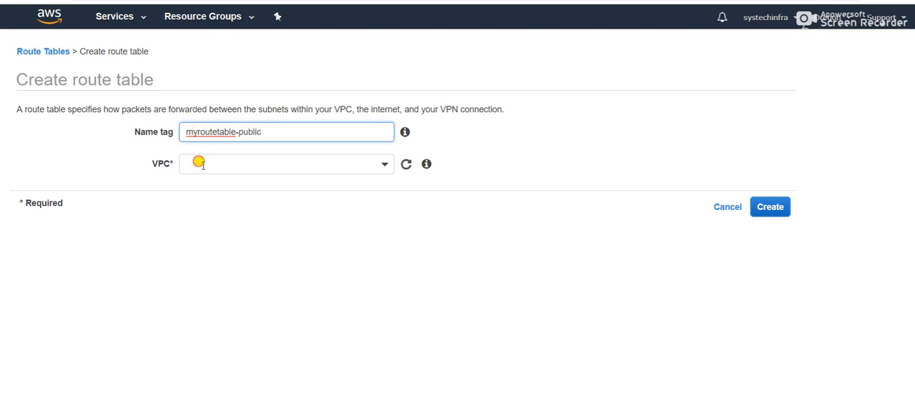
{"action": "left_click", "coordinate": [257, 168]}
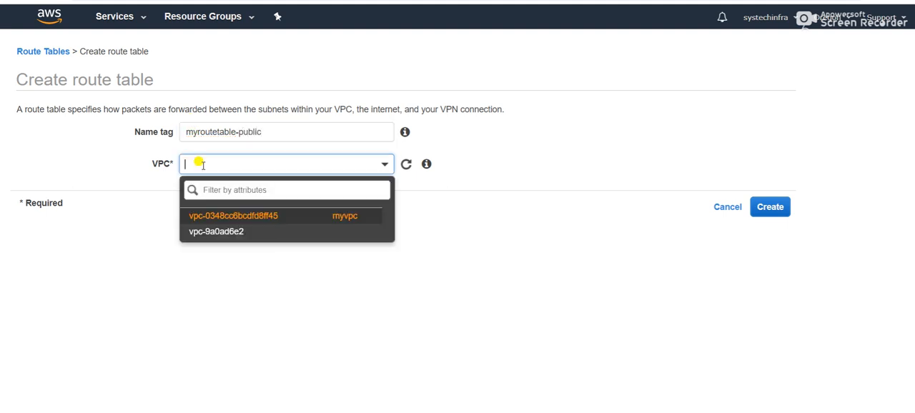
{"action": "left_click", "coordinate": [261, 221]}
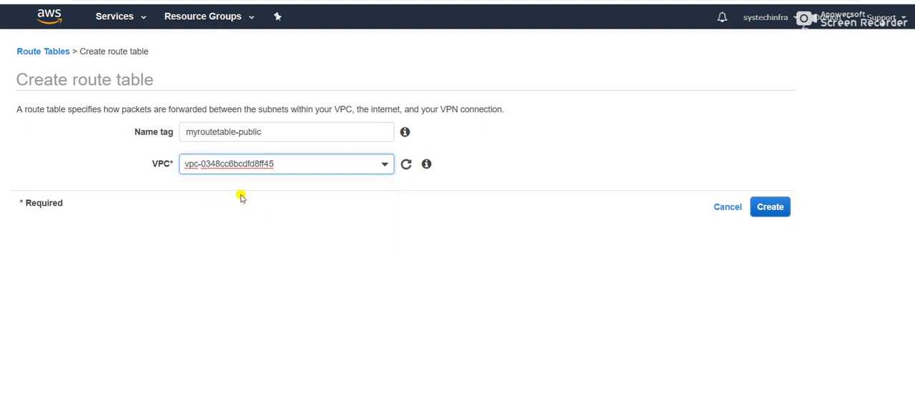
{"action": "left_click", "coordinate": [784, 207]}
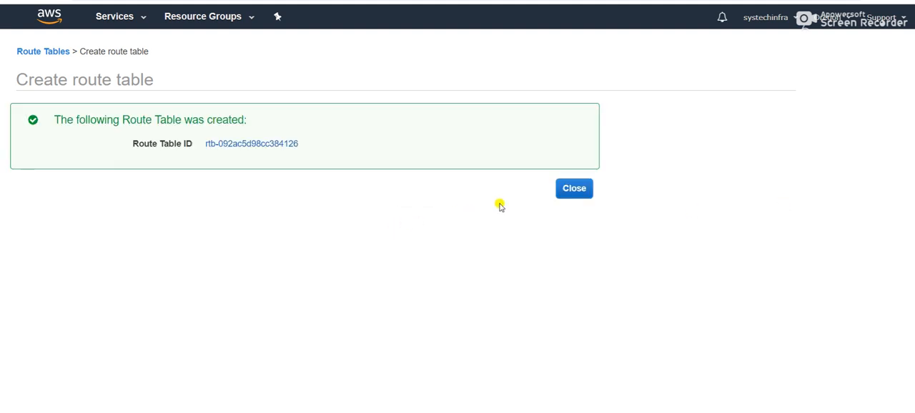
{"action": "left_click", "coordinate": [566, 189]}
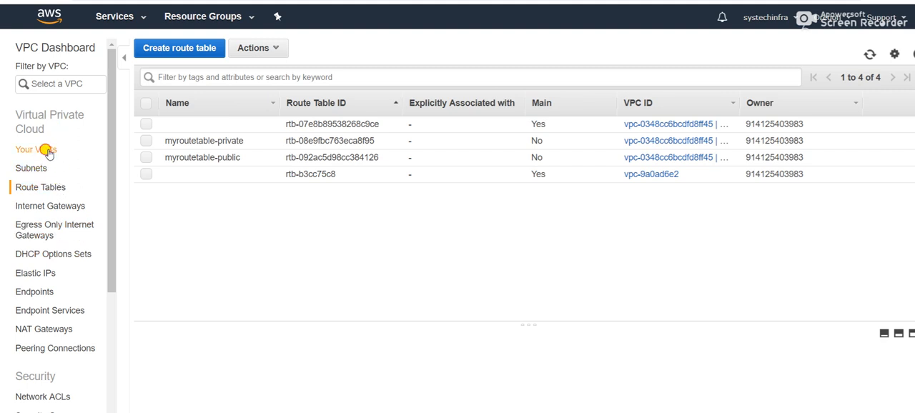
- Review the VPC, subnet and route table lists, and attach the internet gateway myigw to myvpc
{"action": "left_click", "coordinate": [45, 149]}
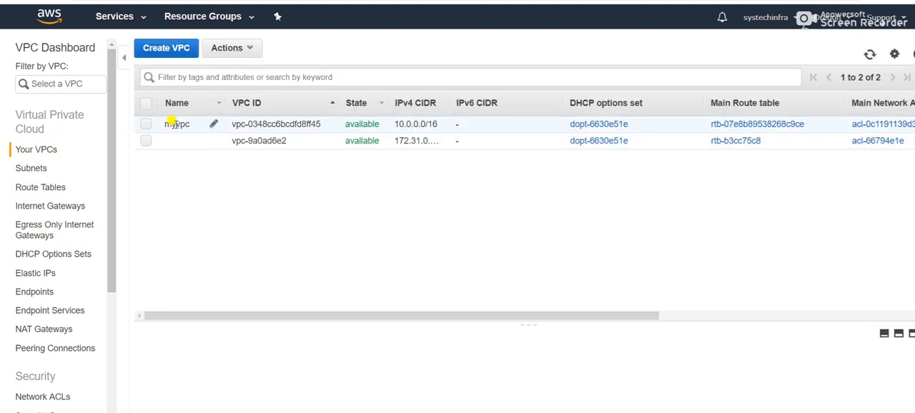
{"action": "left_click", "coordinate": [33, 168]}
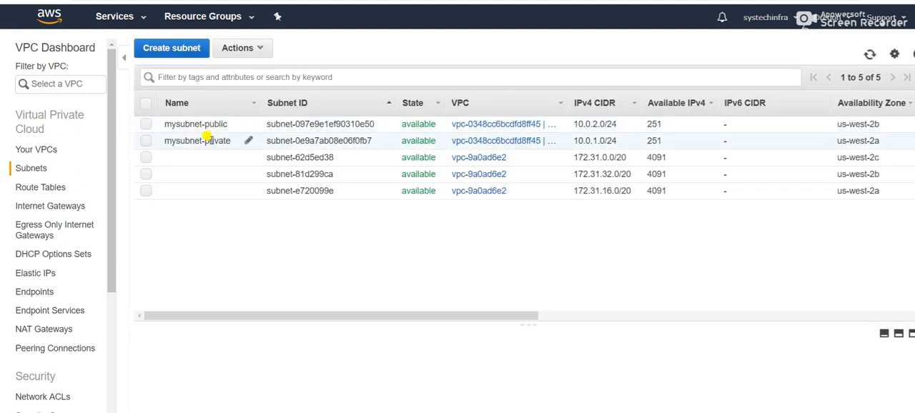
{"action": "left_click", "coordinate": [37, 186]}
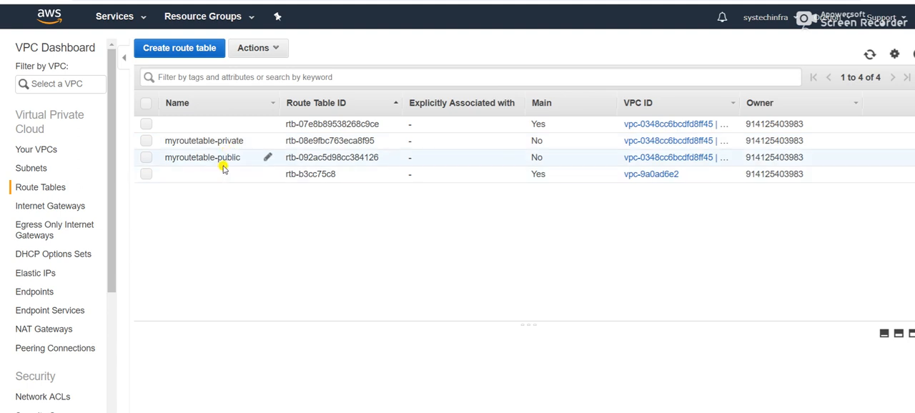
{"action": "left_click", "coordinate": [43, 212]}
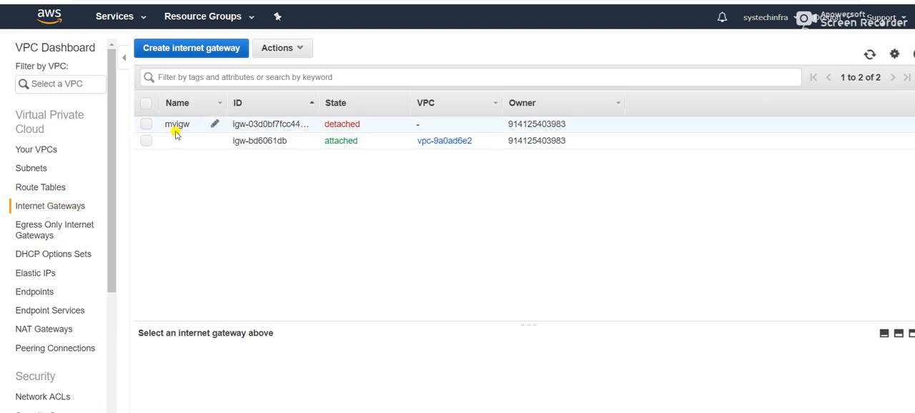
{"action": "left_click", "coordinate": [147, 126]}
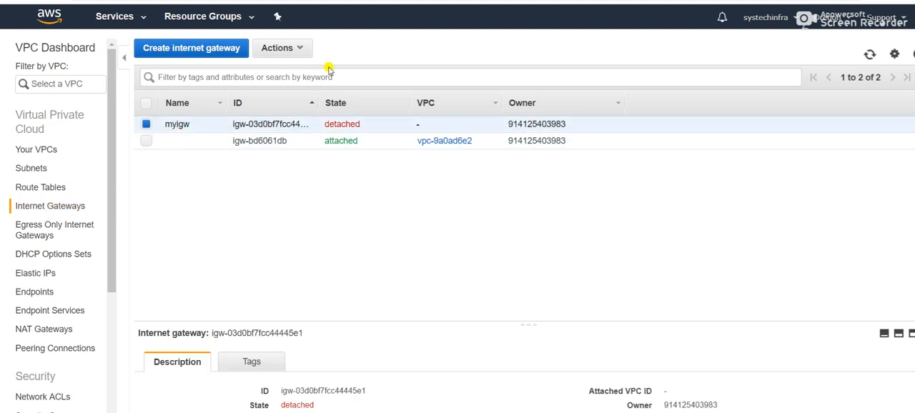
{"action": "left_click", "coordinate": [304, 50]}
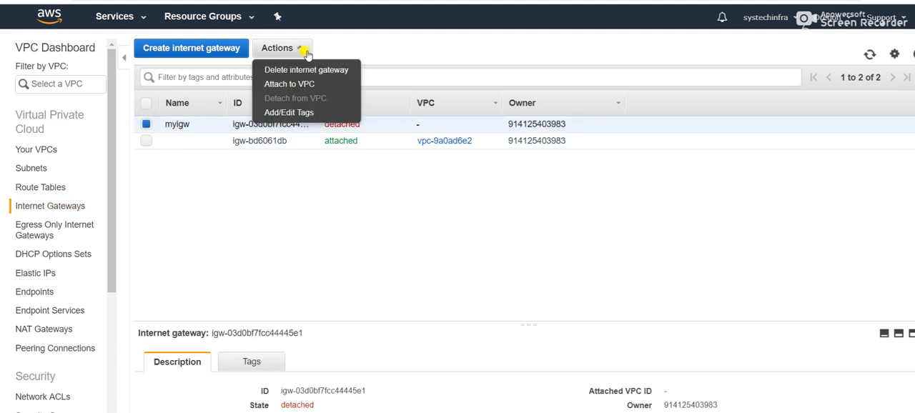
{"action": "left_click", "coordinate": [296, 85]}
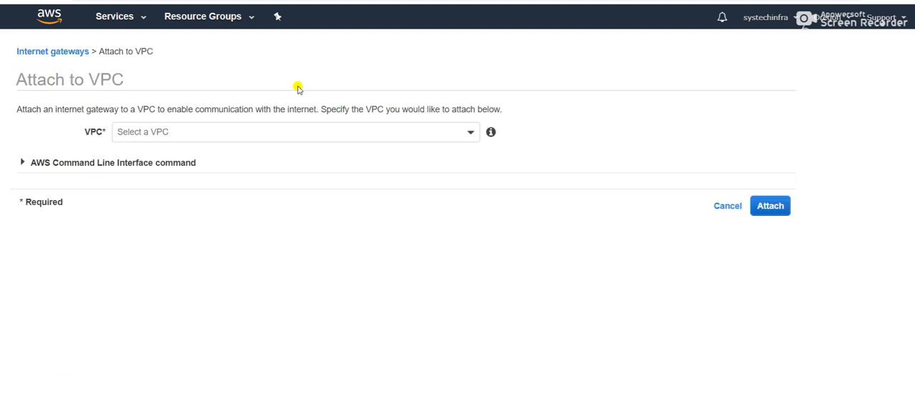
{"action": "left_click", "coordinate": [463, 138]}
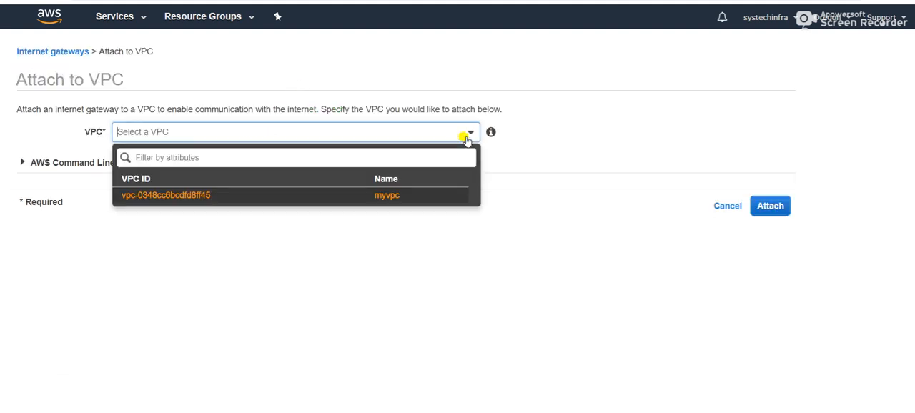
{"action": "left_click", "coordinate": [302, 194]}
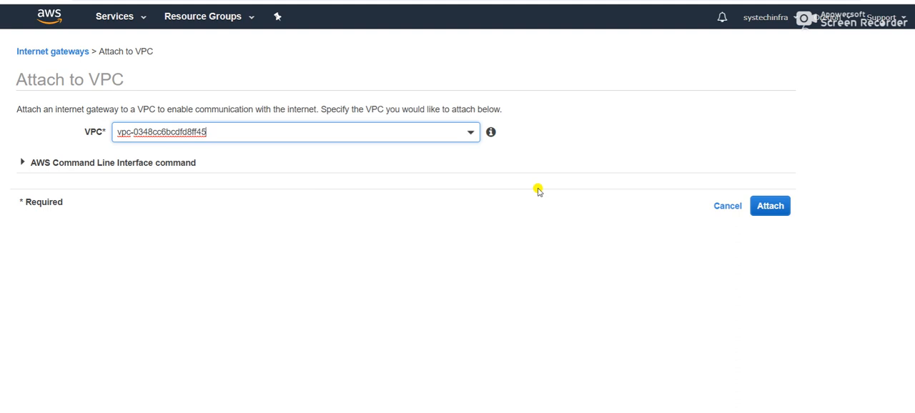
{"action": "left_click", "coordinate": [770, 206]}
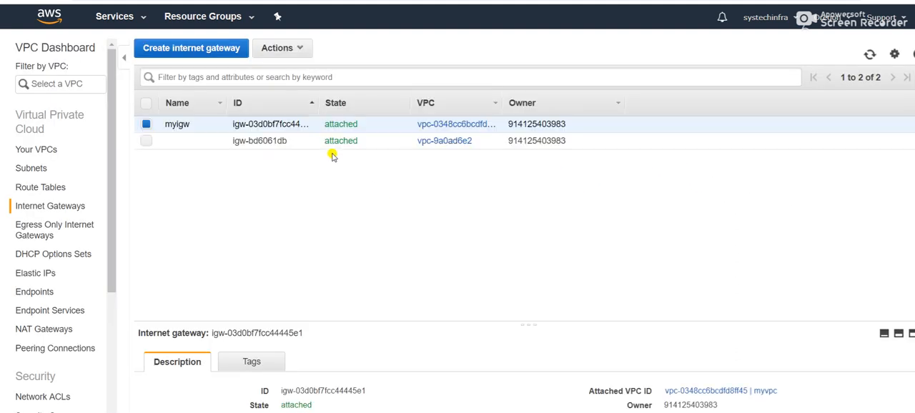
- Associate the subnet mysubnet-private with the route table myroutetable-private and save the association
{"action": "left_click", "coordinate": [40, 188]}
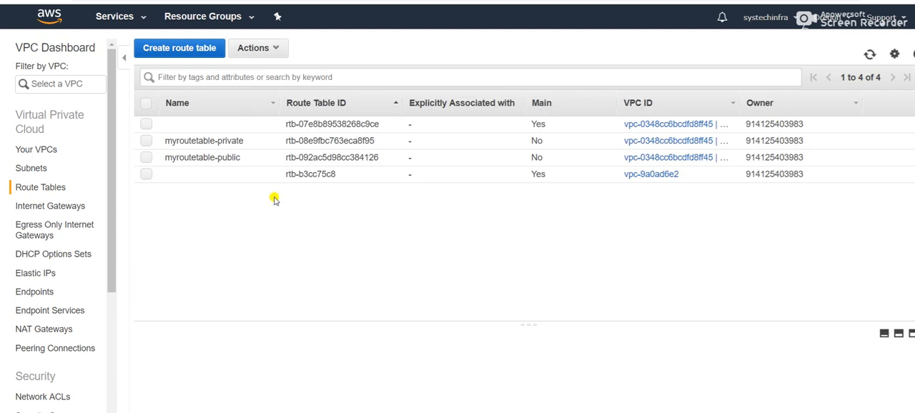
{"action": "left_click", "coordinate": [147, 142]}
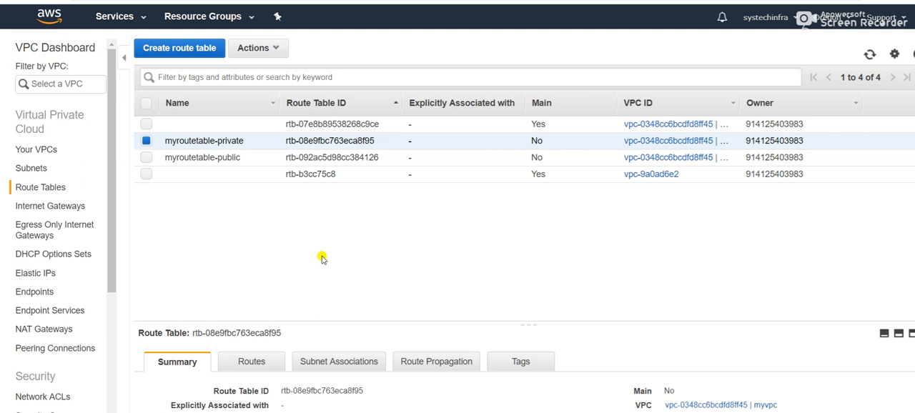
{"action": "left_click", "coordinate": [343, 365]}
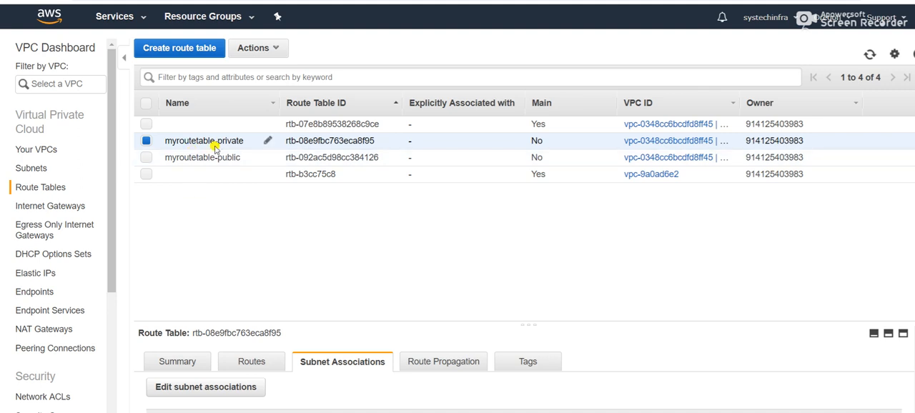
{"action": "left_click", "coordinate": [217, 396]}
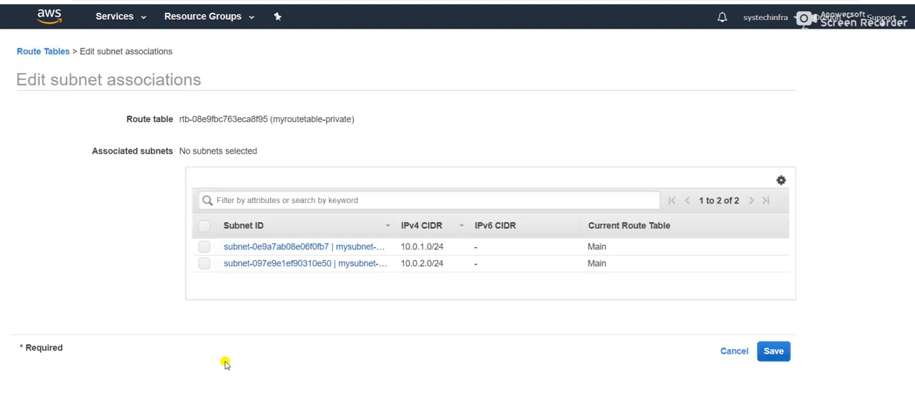
{"action": "left_click", "coordinate": [733, 351]}
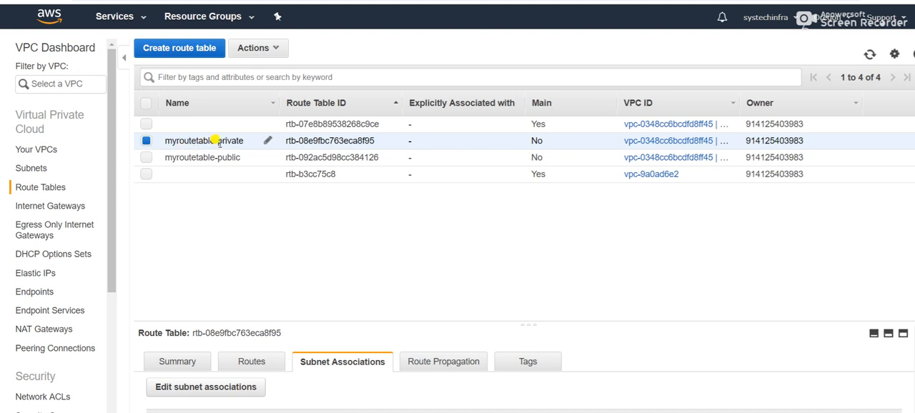
{"action": "left_click", "coordinate": [179, 390]}
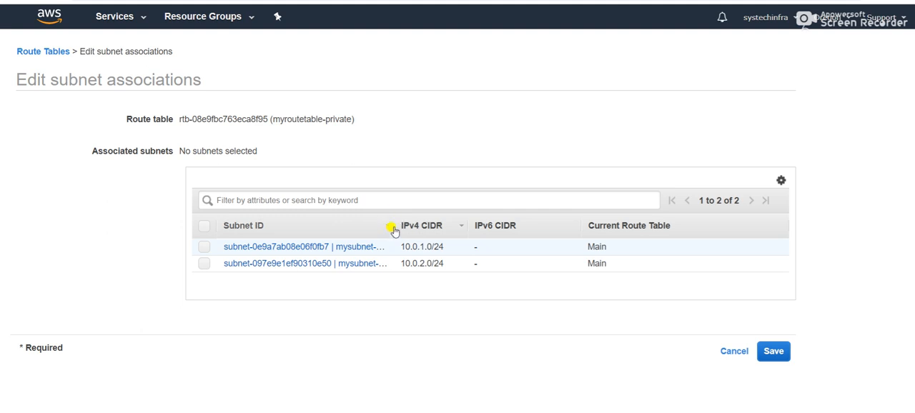
{"action": "left_click_drag", "start_coordinate": [388, 226], "coordinate": [446, 226]}
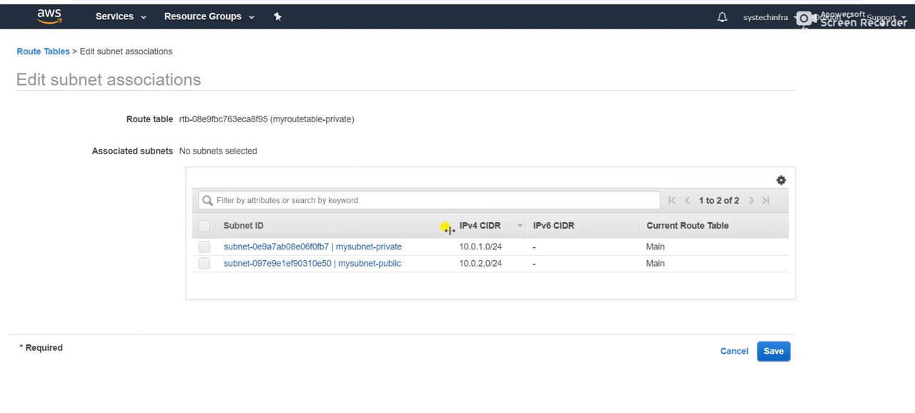
{"action": "left_click", "coordinate": [203, 247]}
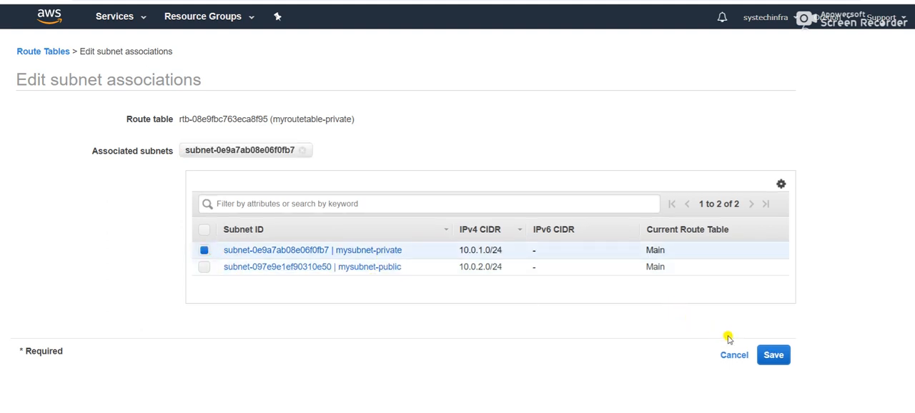
{"action": "left_click", "coordinate": [774, 355]}
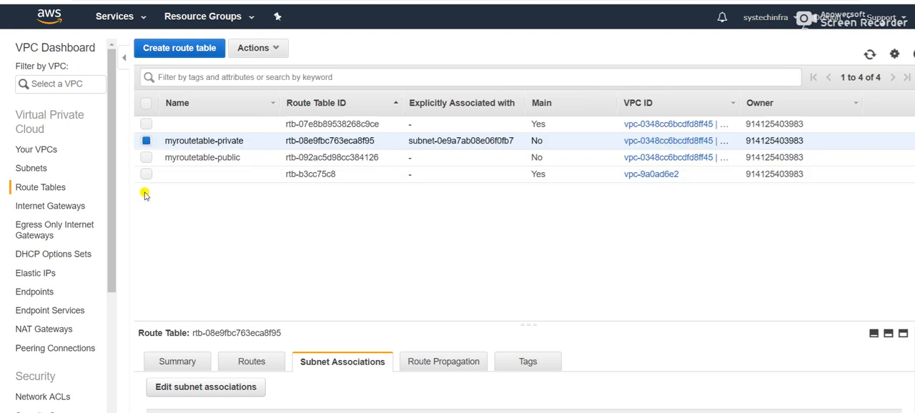
- Associate the subnet mysubnet-public with the route table myroutetable-public and save the association
{"action": "left_click", "coordinate": [148, 141]}
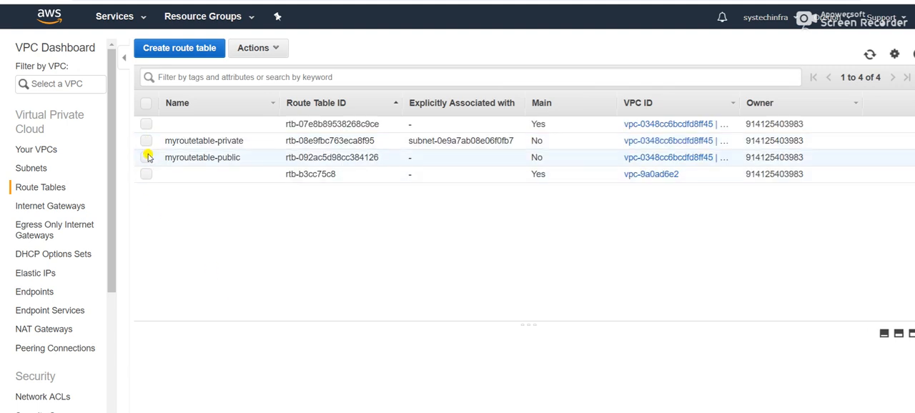
{"action": "left_click", "coordinate": [148, 158]}
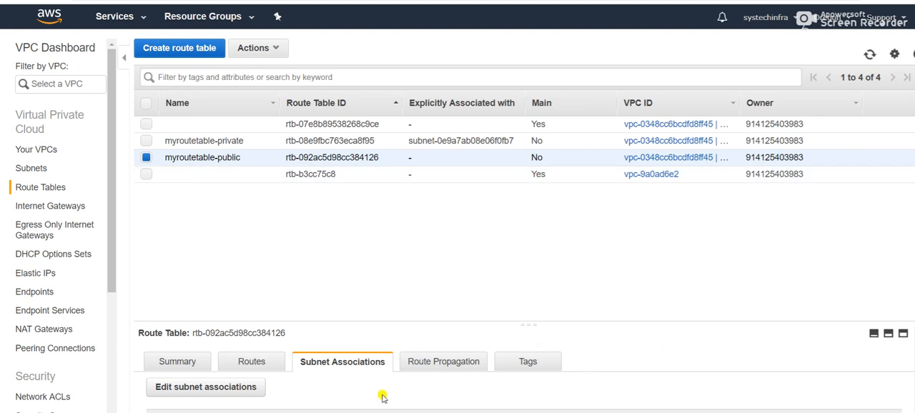
{"action": "left_click", "coordinate": [235, 393]}
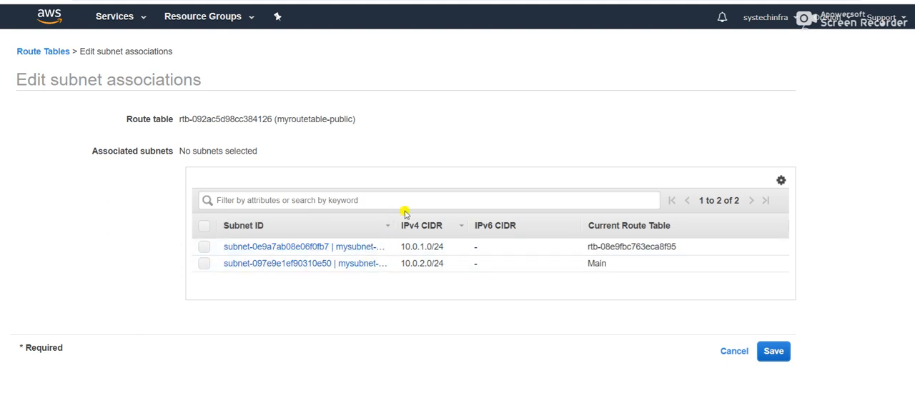
{"action": "left_click_drag", "start_coordinate": [390, 224], "coordinate": [463, 225]}
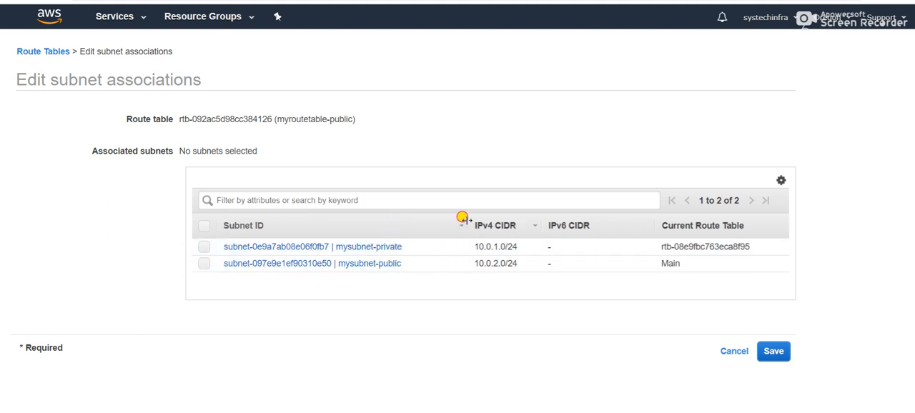
{"action": "left_click", "coordinate": [204, 264]}
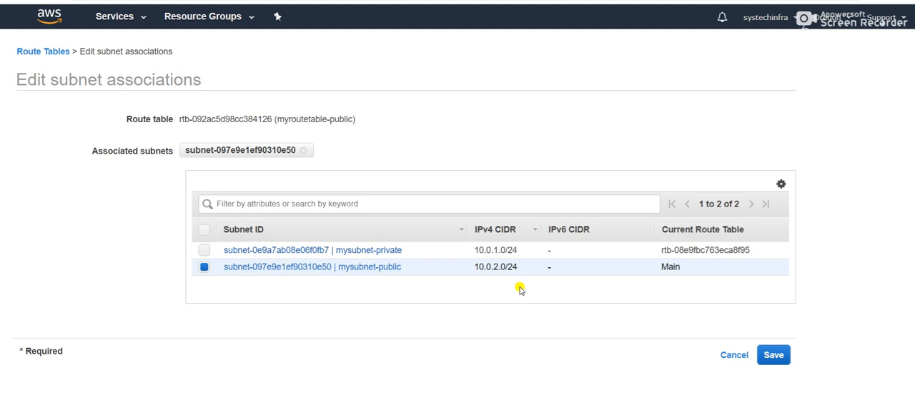
{"action": "left_click", "coordinate": [775, 355]}
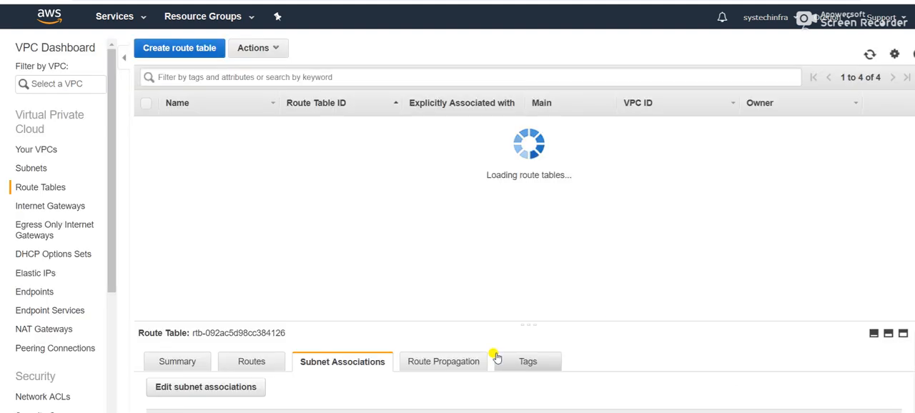
- Review the subnet associations and routes of myroutetable-public and myroutetable-private
{"action": "scroll", "coordinate": [495, 341], "scroll_direction": "down", "scroll_amount": 5}
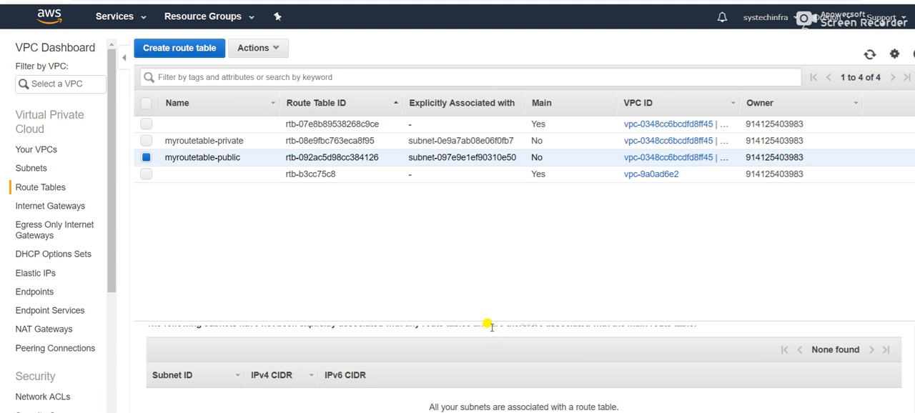
{"action": "scroll", "coordinate": [492, 331], "scroll_direction": "up", "scroll_amount": 5}
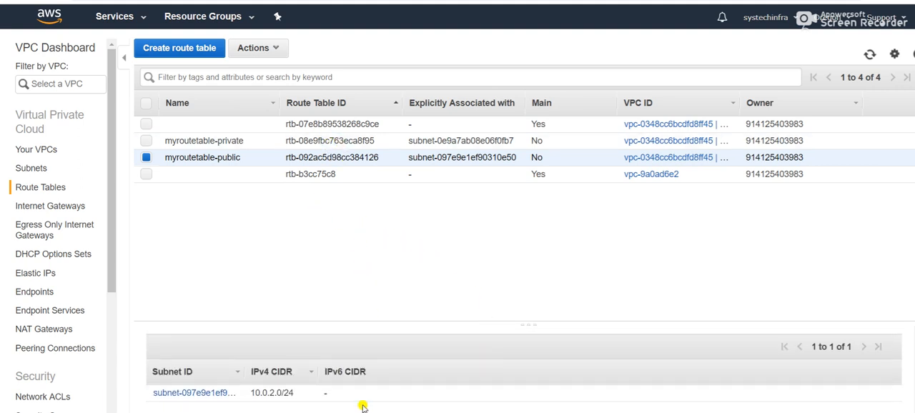
{"action": "scroll", "coordinate": [362, 406], "scroll_direction": "up", "scroll_amount": 3}
{"action": "scroll", "coordinate": [300, 379], "scroll_direction": "down", "scroll_amount": 5}
{"action": "scroll", "coordinate": [302, 377], "scroll_direction": "down", "scroll_amount": 1}
{"action": "scroll", "coordinate": [303, 377], "scroll_direction": "up", "scroll_amount": 2}
{"action": "scroll", "coordinate": [302, 377], "scroll_direction": "down", "scroll_amount": 2}
{"action": "scroll", "coordinate": [302, 377], "scroll_direction": "up", "scroll_amount": 2}
{"action": "left_click", "coordinate": [250, 363]}
{"action": "scroll", "coordinate": [308, 361], "scroll_direction": "down", "scroll_amount": 2}
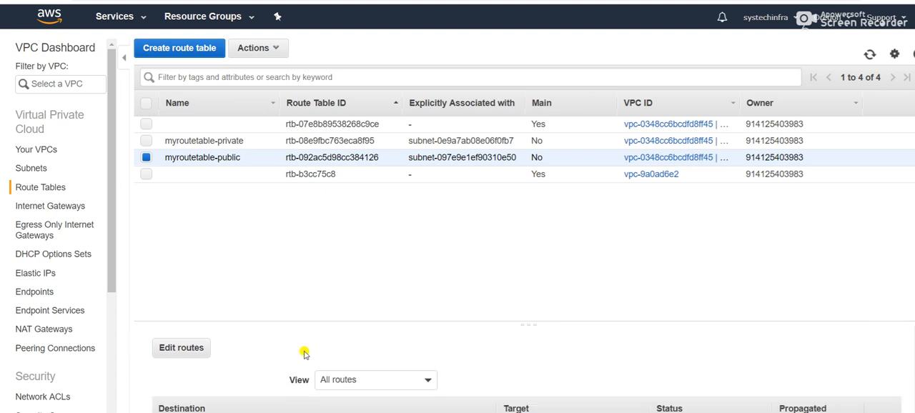
{"action": "left_click", "coordinate": [34, 169]}
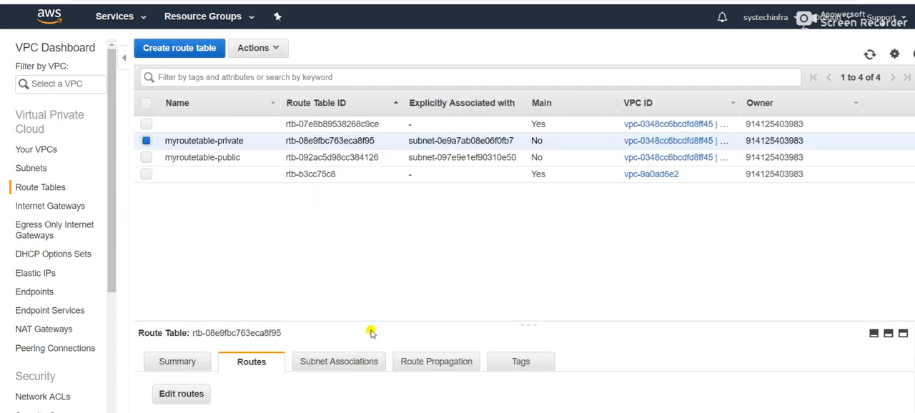
{"action": "left_click", "coordinate": [335, 362]}
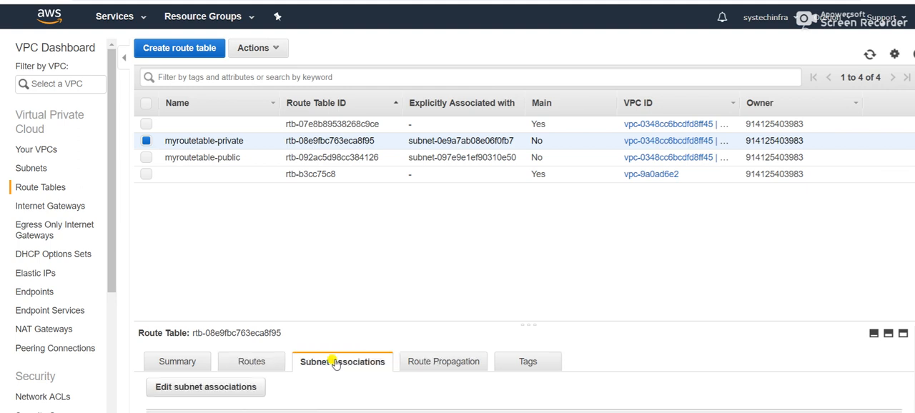
{"action": "left_click", "coordinate": [256, 363]}
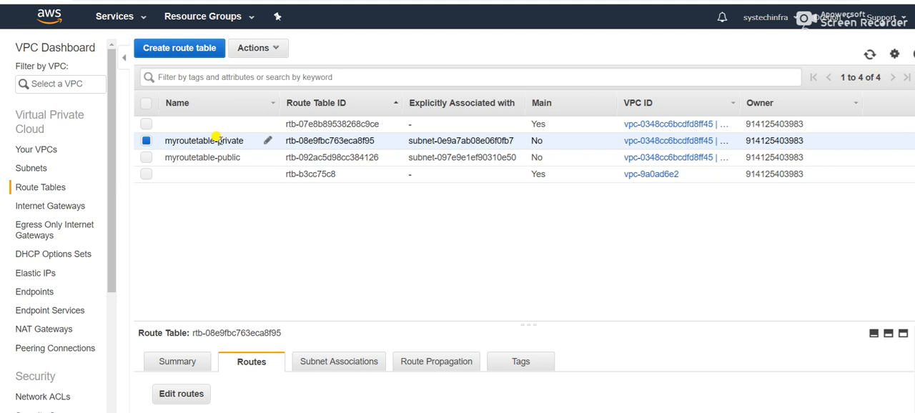
{"action": "left_click", "coordinate": [182, 395]}
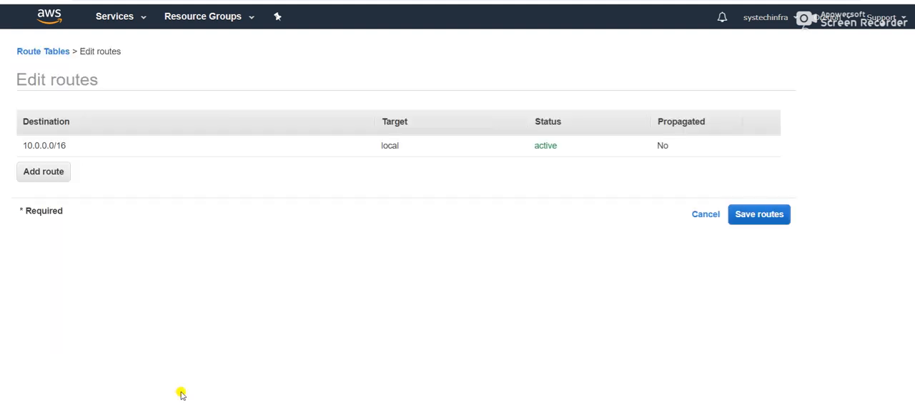
{"action": "left_click", "coordinate": [61, 174]}
{"action": "left_click", "coordinate": [60, 168]}
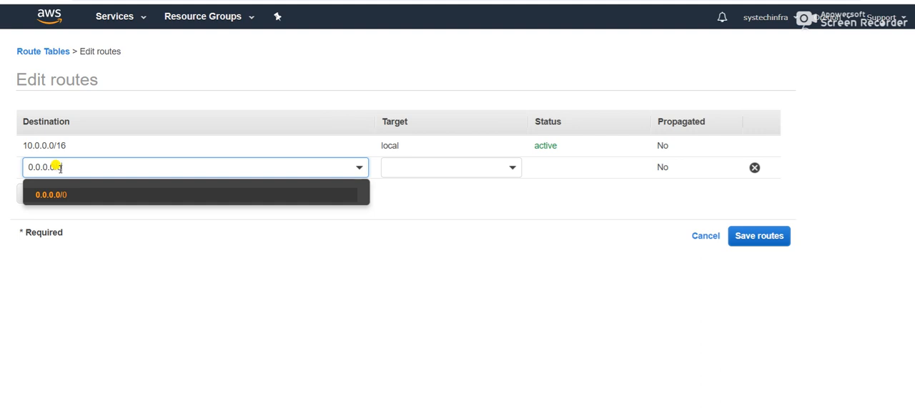
{"action": "type", "text": "0"}
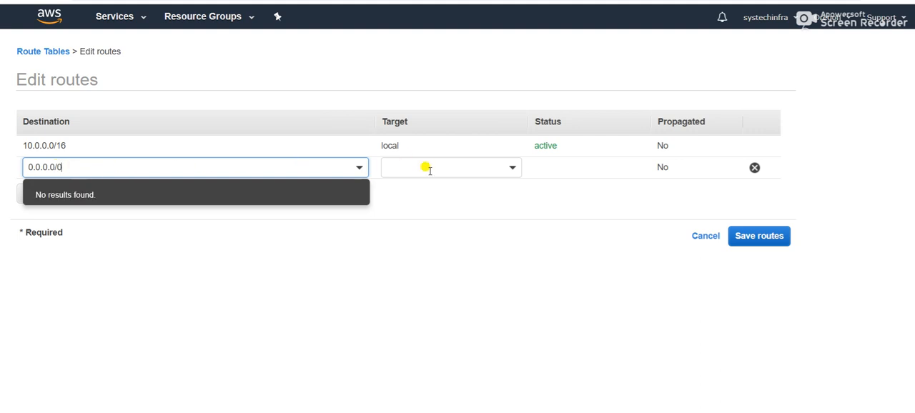
{"action": "left_click", "coordinate": [512, 168]}
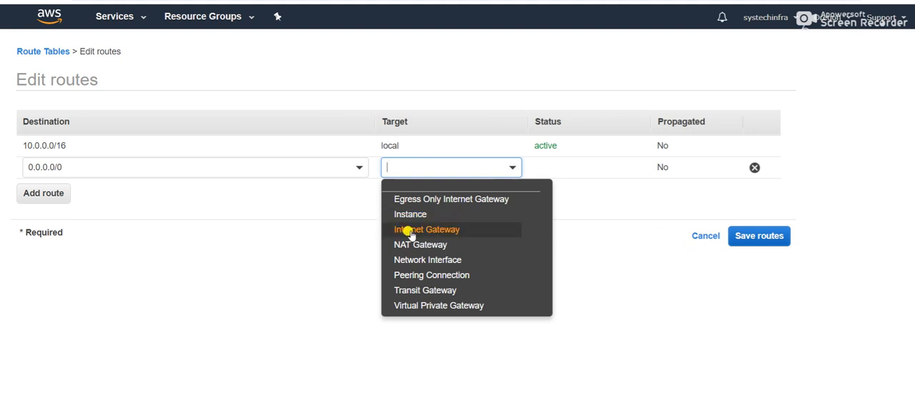
{"action": "left_click", "coordinate": [698, 238]}
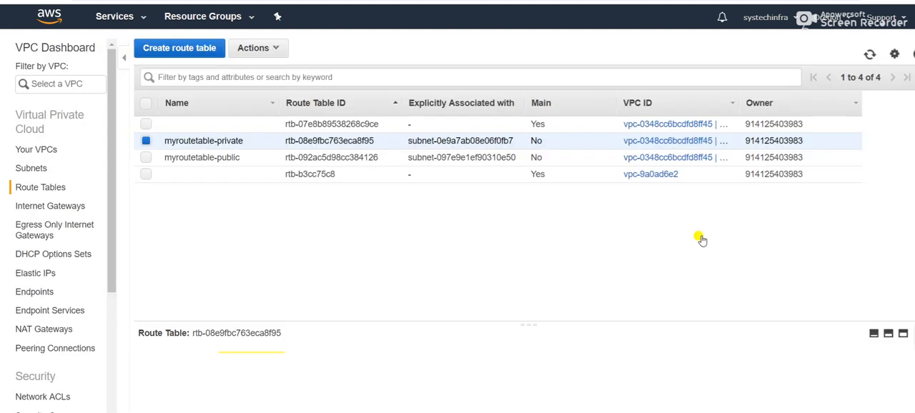
- Add a route to myroutetable-public with destination 0.0.0.0/0 and the internet gateway myigw as target, and save the routes
{"action": "left_click", "coordinate": [148, 157]}
{"action": "left_click", "coordinate": [146, 141]}
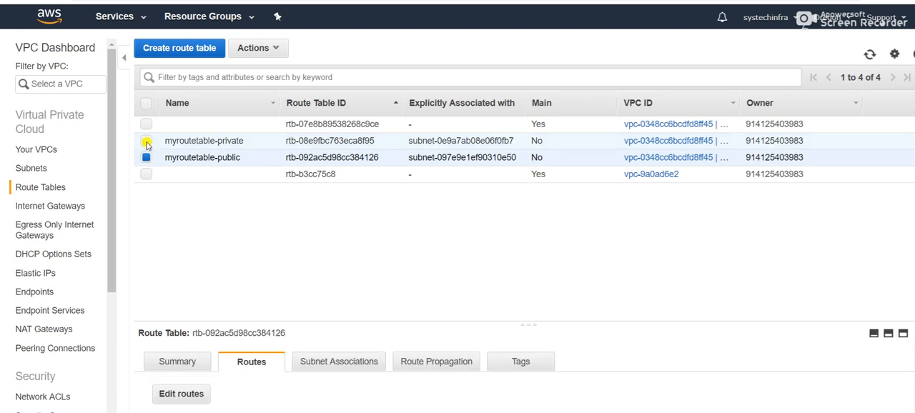
{"action": "left_click", "coordinate": [181, 393]}
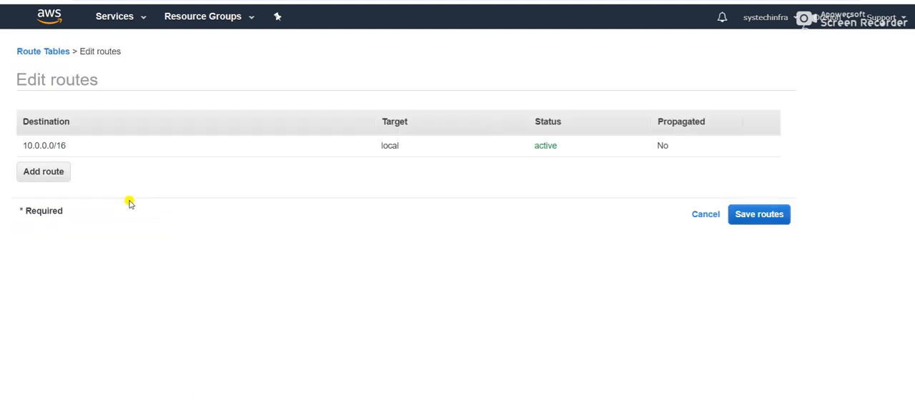
{"action": "left_click", "coordinate": [55, 175]}
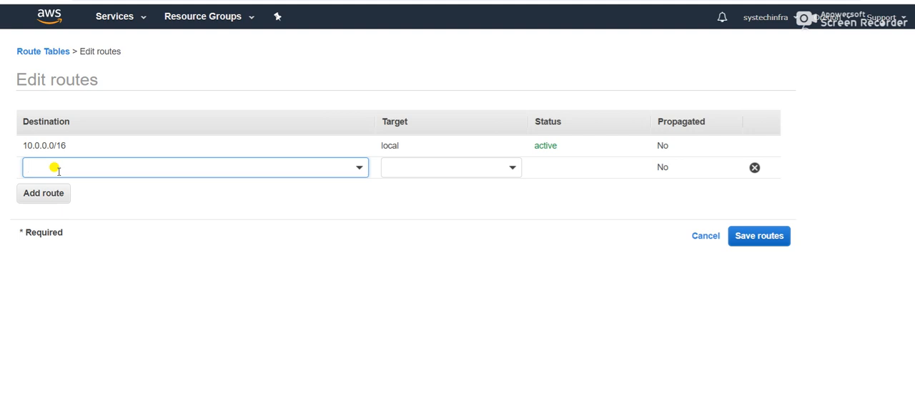
{"action": "type", "text": ".0.0."}
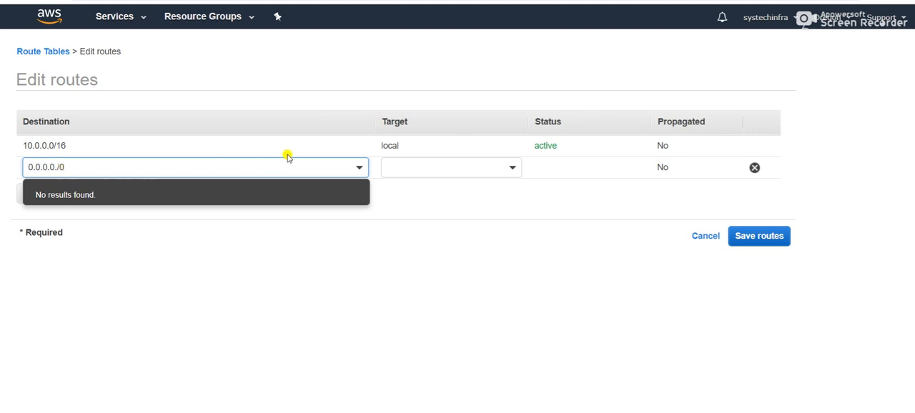
{"action": "type", "text": "0/0"}
{"action": "left_click", "coordinate": [514, 170]}
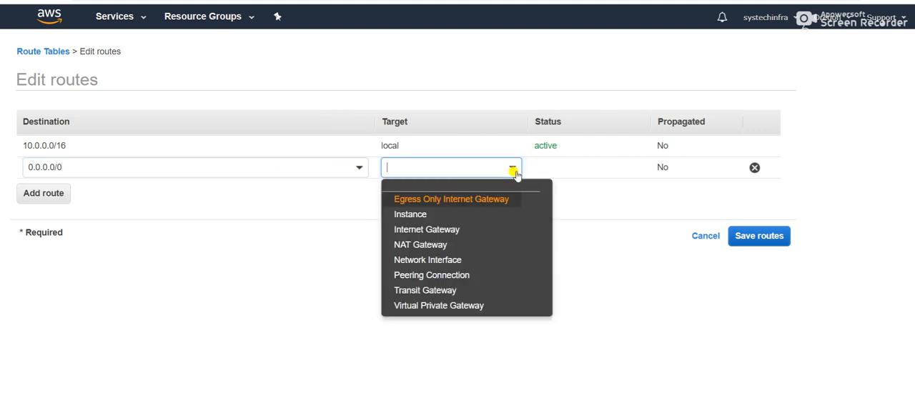
{"action": "left_click", "coordinate": [463, 230]}
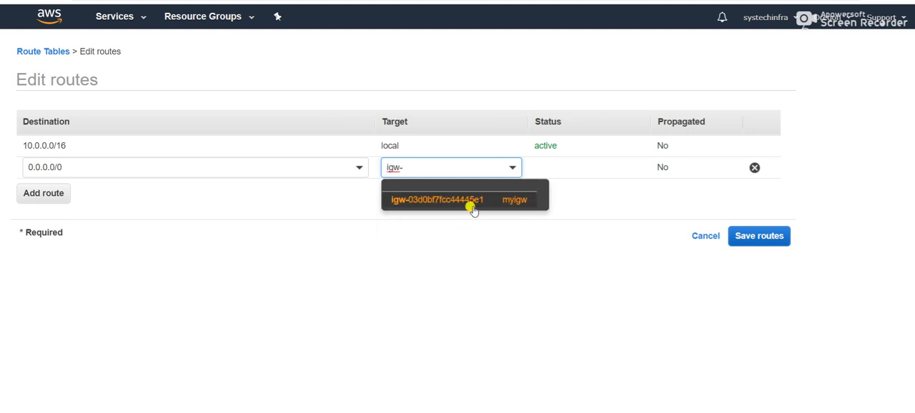
{"action": "left_click", "coordinate": [473, 207]}
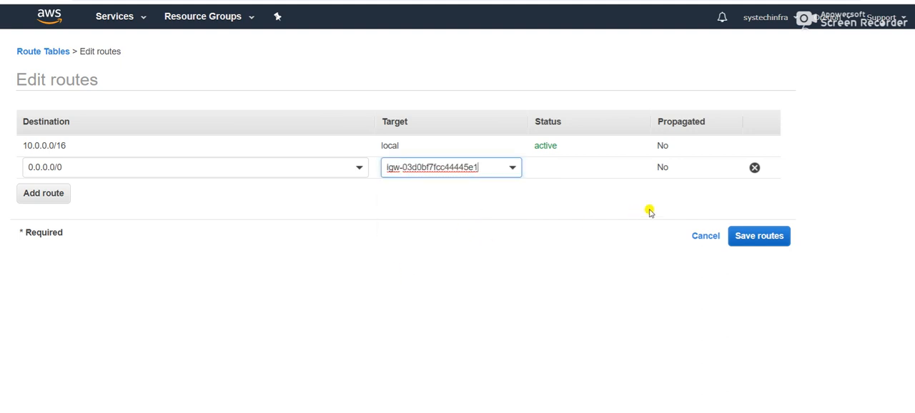
{"action": "left_click", "coordinate": [760, 236]}
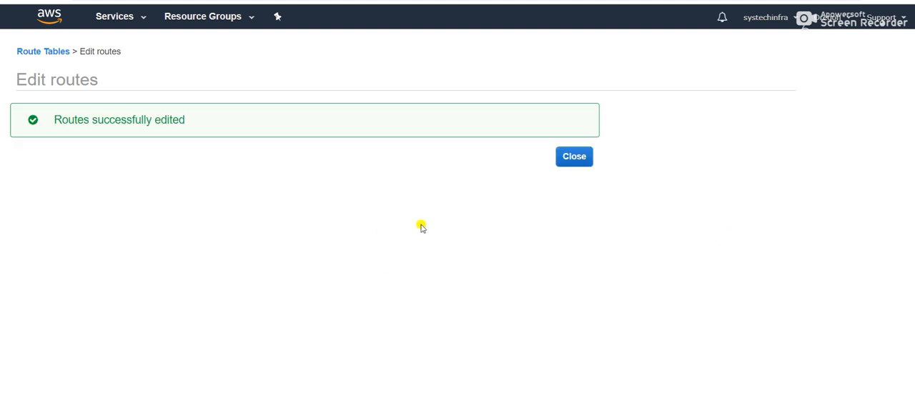
- Return from the saved route edit to the route table list and review the routes of myroutetable-public
{"action": "left_click", "coordinate": [574, 154]}
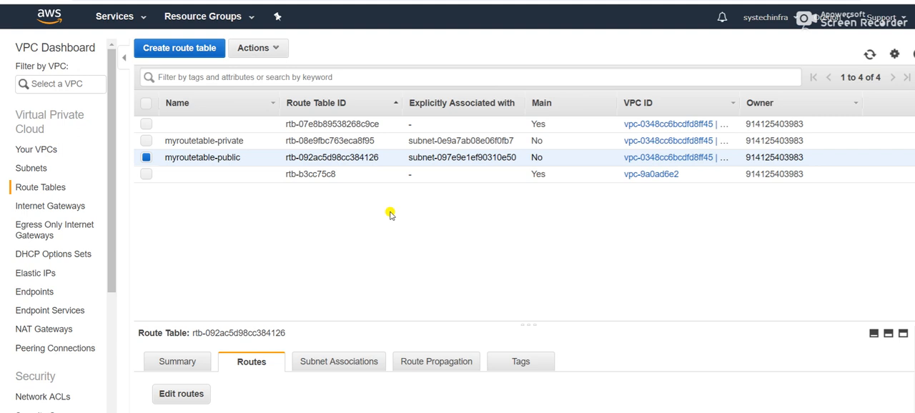
{"action": "scroll", "coordinate": [297, 379], "scroll_direction": "down", "scroll_amount": 1}
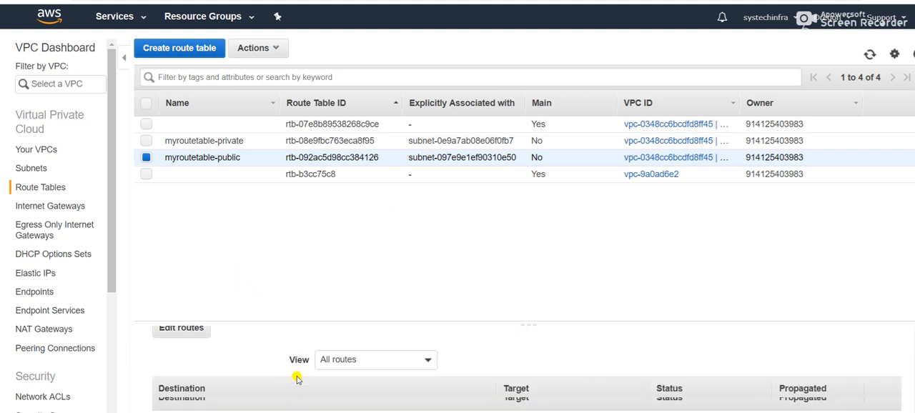
{"action": "scroll", "coordinate": [252, 398], "scroll_direction": "up", "scroll_amount": 2}
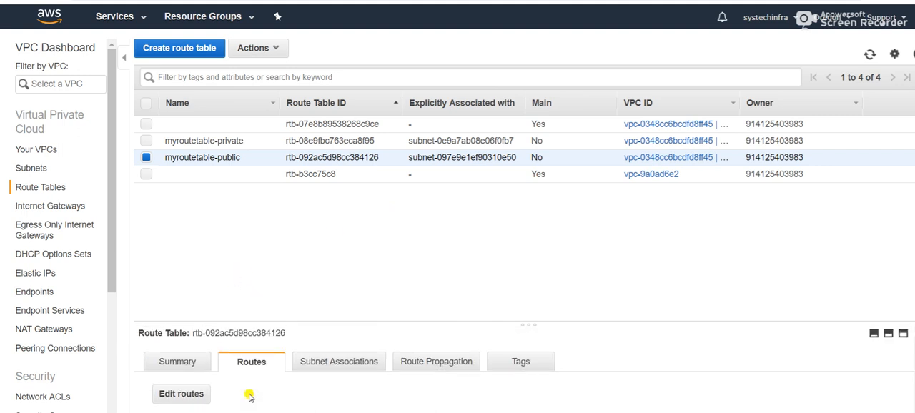
{"action": "scroll", "coordinate": [257, 352], "scroll_direction": "down", "scroll_amount": 1}
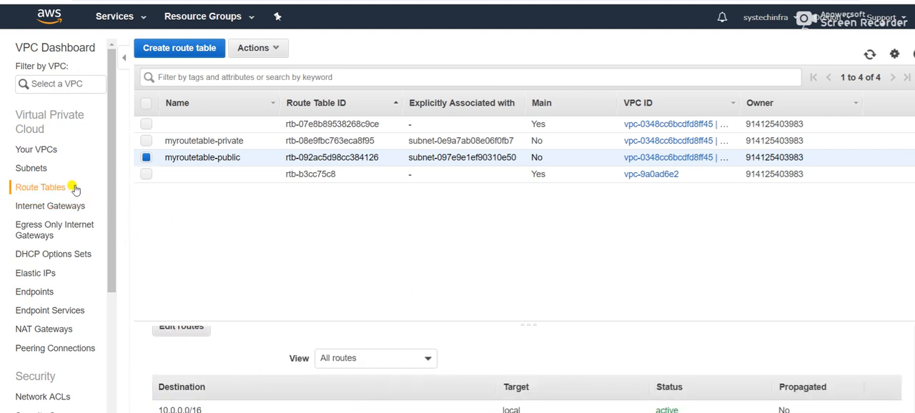
- Review the VPCs, the subnets, the route table myroutetable-private and the internet gateways of the lab
{"action": "left_click", "coordinate": [42, 151]}
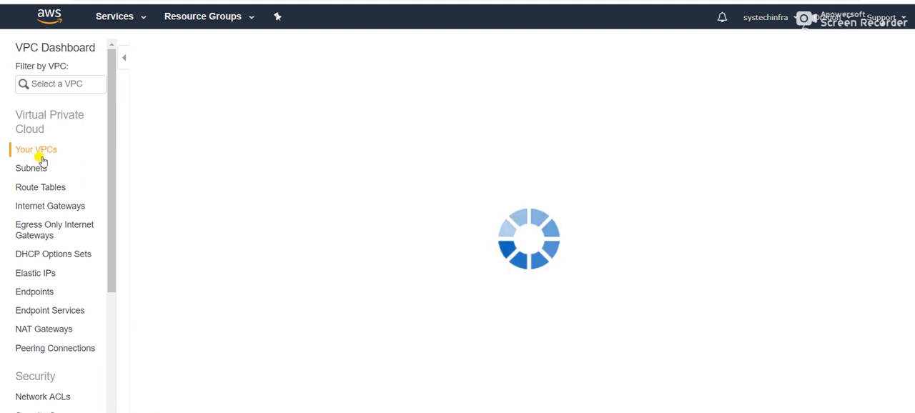
{"action": "left_click", "coordinate": [36, 169]}
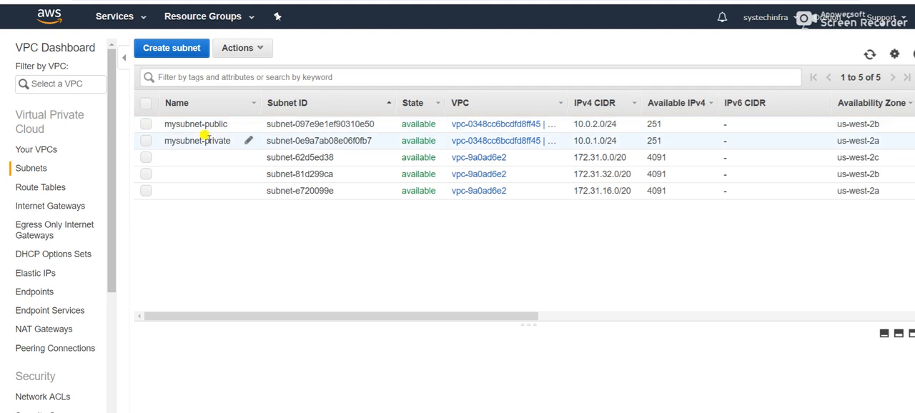
{"action": "left_click", "coordinate": [73, 189]}
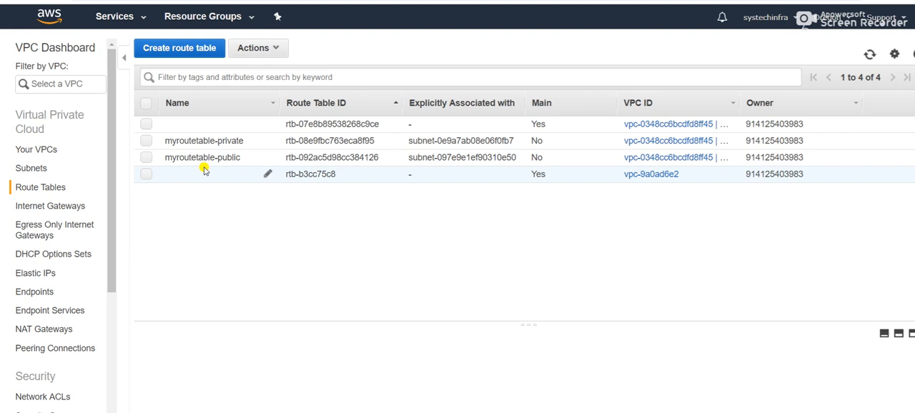
{"action": "left_click", "coordinate": [146, 141]}
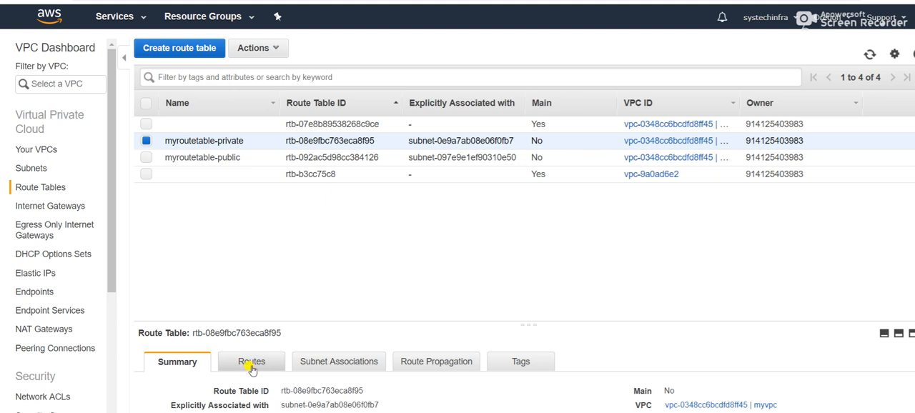
{"action": "left_click", "coordinate": [65, 206]}
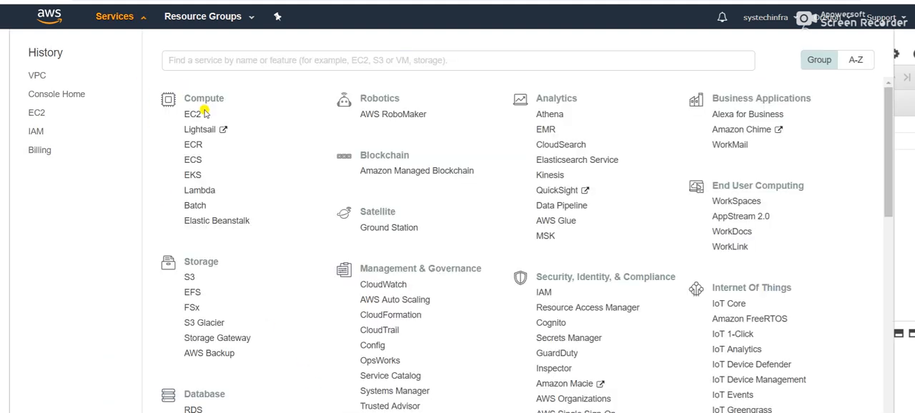
- Switch to the EC2 service and start launching an instance from the Red Hat Enterprise Linux 7.6 64-bit (x86) image
{"action": "left_click", "coordinate": [120, 17]}
{"action": "left_click", "coordinate": [122, 17]}
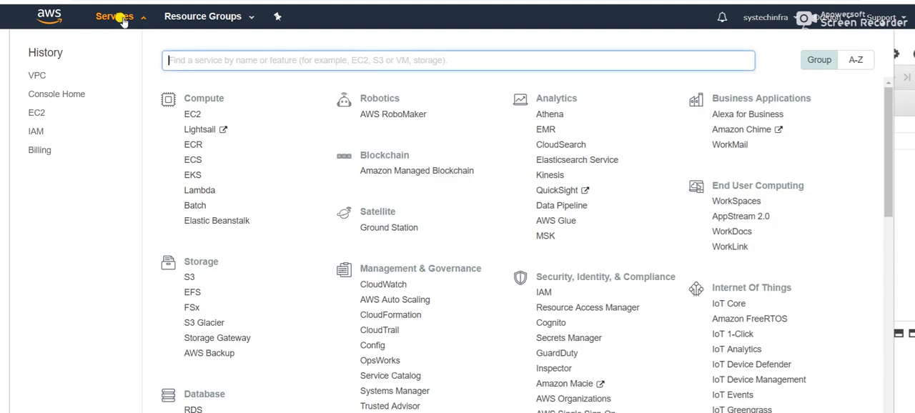
{"action": "left_click", "coordinate": [191, 117]}
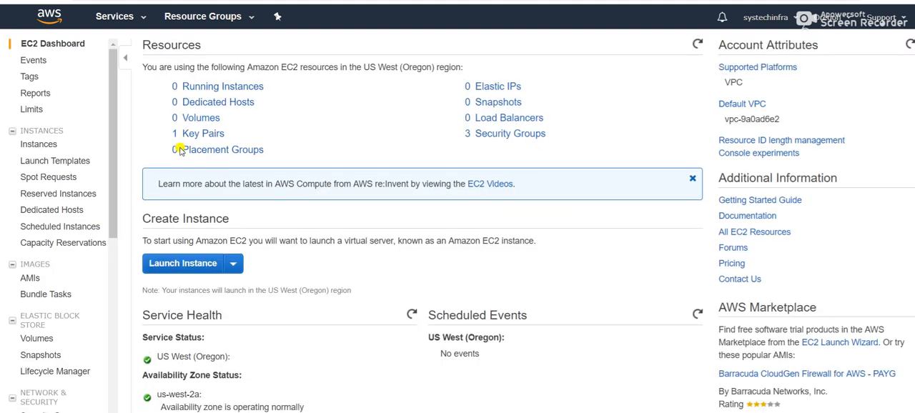
{"action": "left_click", "coordinate": [185, 264]}
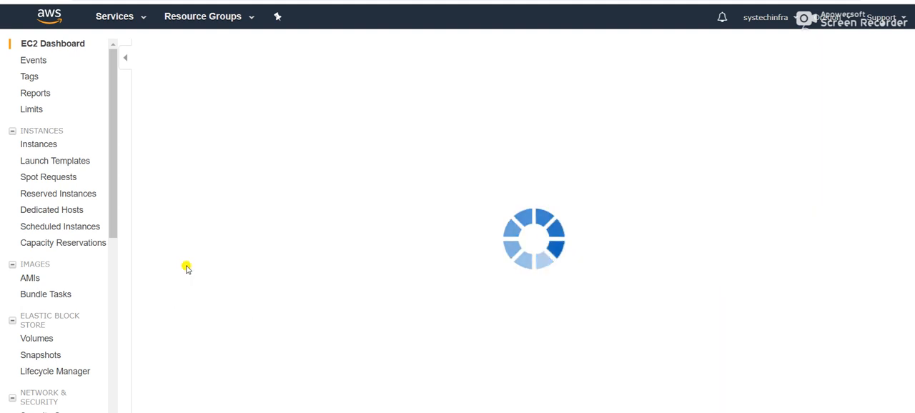
{"action": "scroll", "coordinate": [288, 241], "scroll_direction": "down", "scroll_amount": 3}
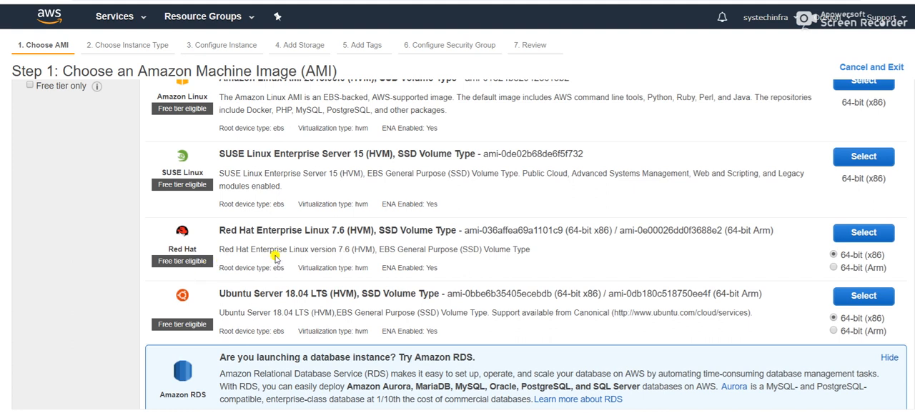
{"action": "left_click", "coordinate": [858, 240]}
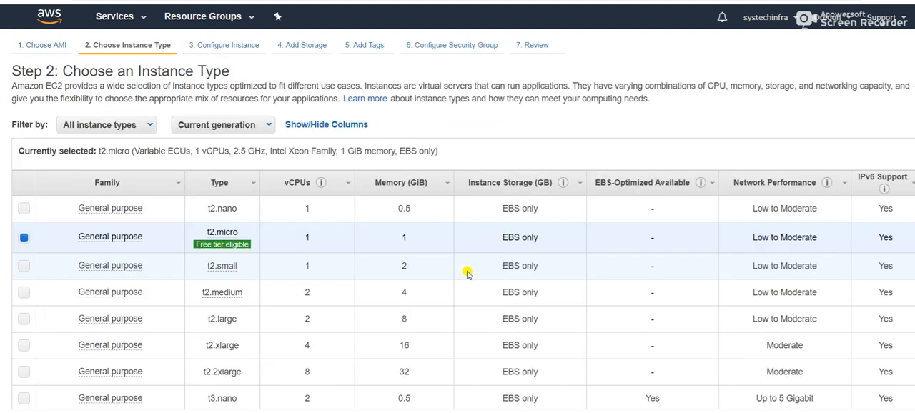
- Look through the instance types, keep t2.micro and continue to the instance details
{"action": "scroll", "coordinate": [466, 273], "scroll_direction": "down", "scroll_amount": 1}
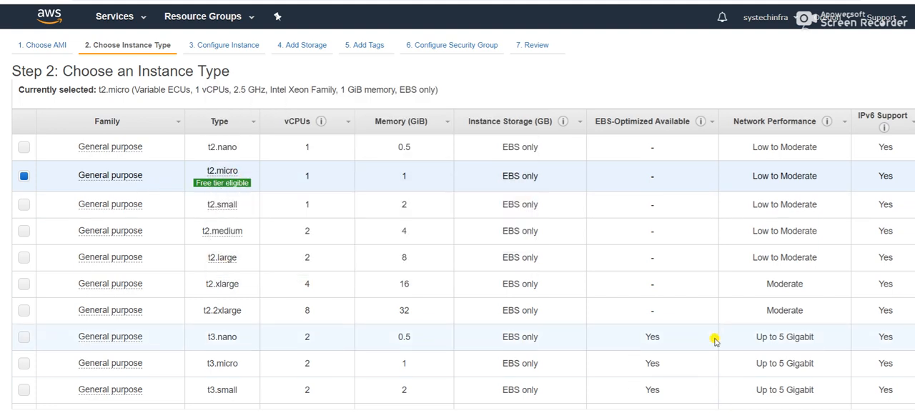
{"action": "scroll", "coordinate": [656, 339], "scroll_direction": "down", "scroll_amount": 7}
{"action": "scroll", "coordinate": [656, 340], "scroll_direction": "up", "scroll_amount": 3}
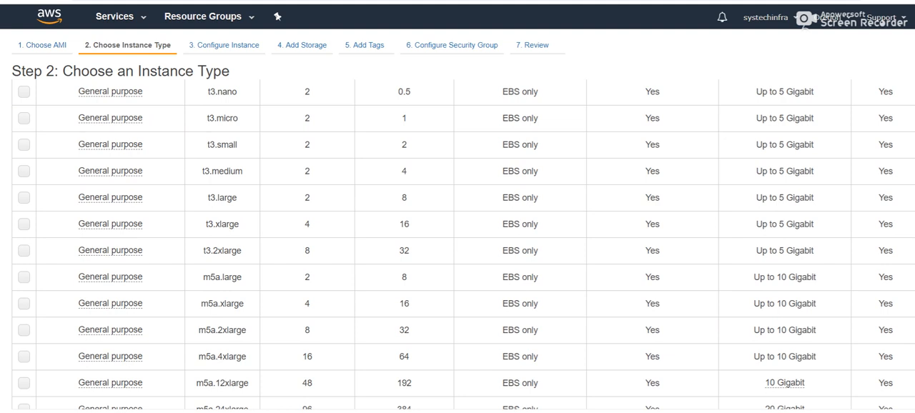
{"action": "left_click", "coordinate": [801, 412]}
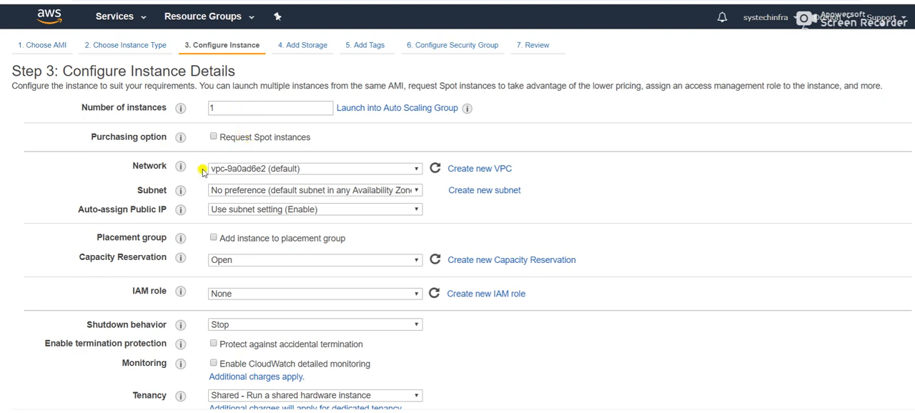
- Place the instance in the network myvpc and the subnet mysubnet-private, keep the other instance details and continue to storage
{"action": "left_click", "coordinate": [419, 169]}
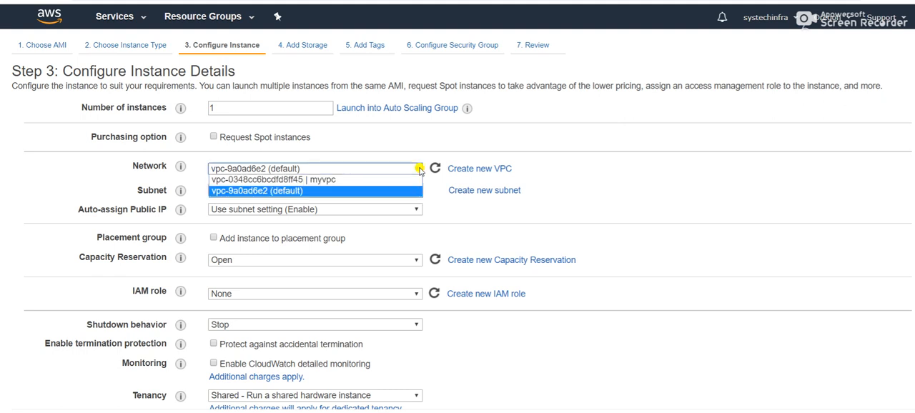
{"action": "left_click", "coordinate": [344, 180]}
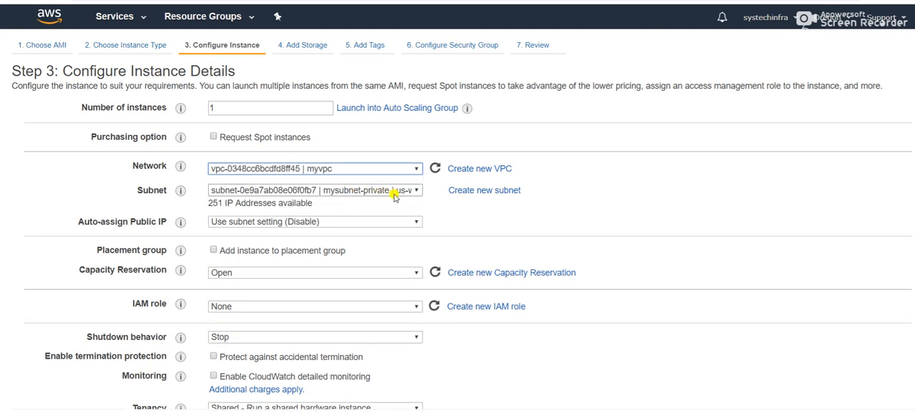
{"action": "left_click", "coordinate": [416, 192]}
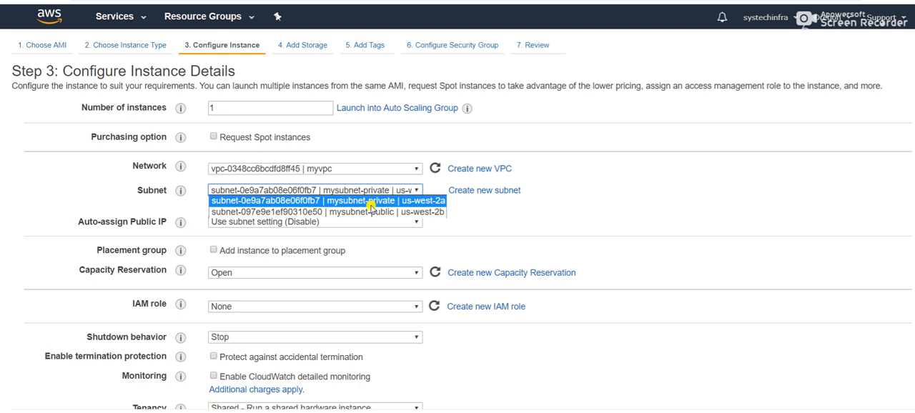
{"action": "left_click", "coordinate": [371, 201]}
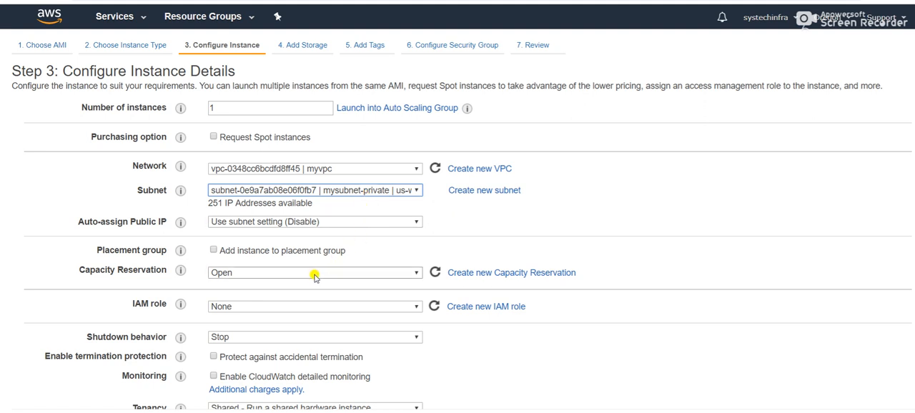
{"action": "scroll", "coordinate": [314, 277], "scroll_direction": "down", "scroll_amount": 3}
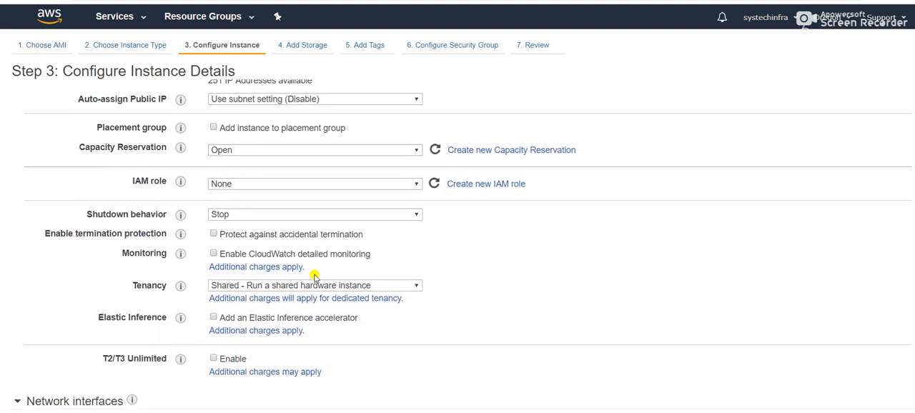
{"action": "scroll", "coordinate": [314, 277], "scroll_direction": "up", "scroll_amount": 2}
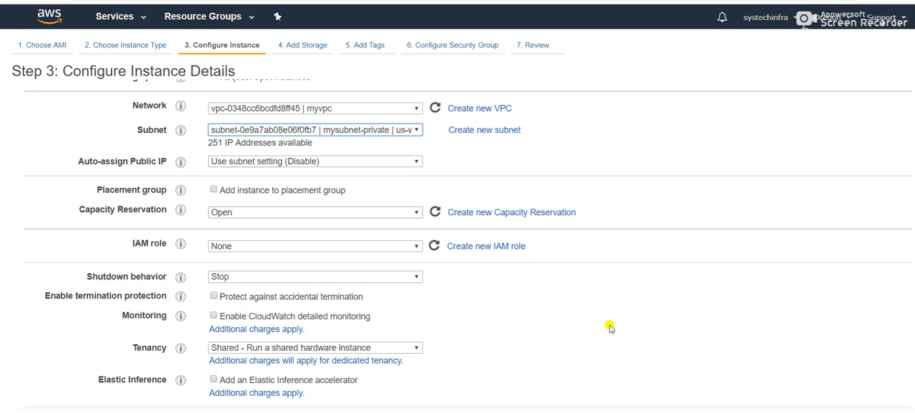
{"action": "scroll", "coordinate": [614, 332], "scroll_direction": "down", "scroll_amount": 2}
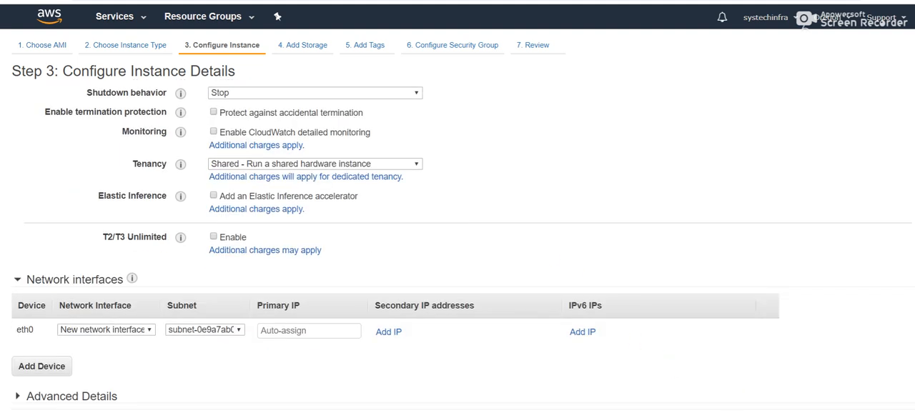
{"action": "left_click", "coordinate": [862, 412]}
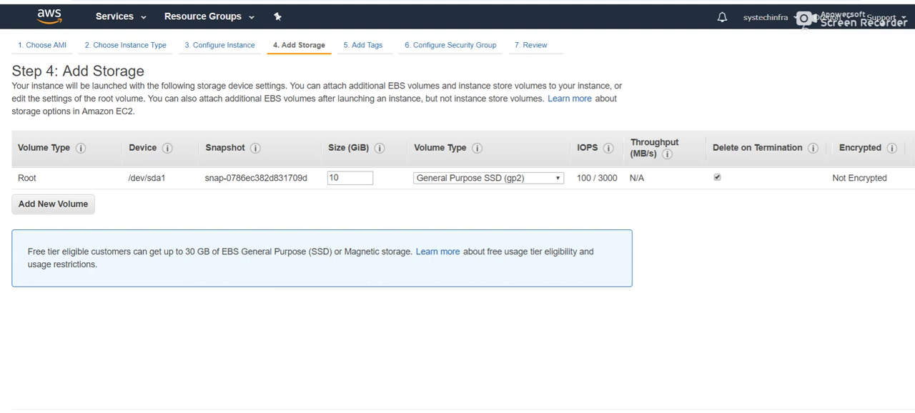
- Accept the default storage, add a tag with key Name and value myprivateinstance, and continue to the security group
{"action": "left_click", "coordinate": [861, 412]}
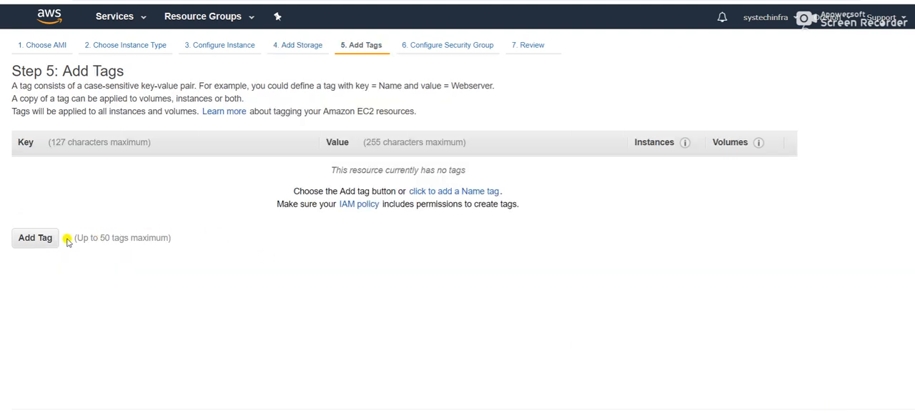
{"action": "left_click", "coordinate": [35, 238]}
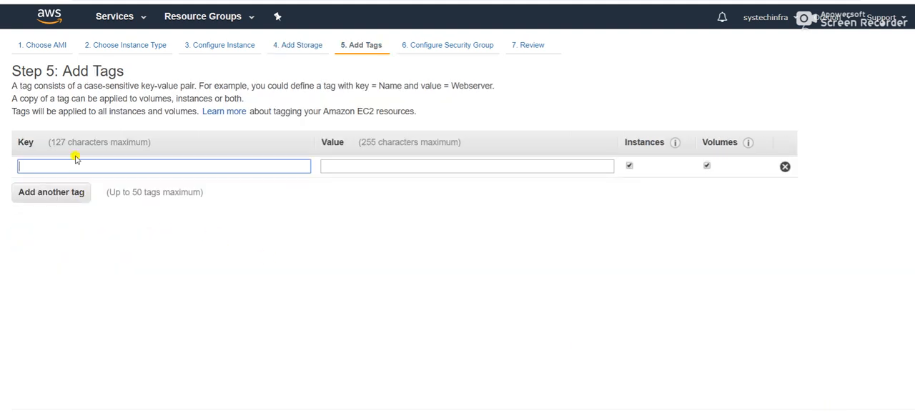
{"action": "type", "text": "Name"}
{"action": "left_click", "coordinate": [325, 163]}
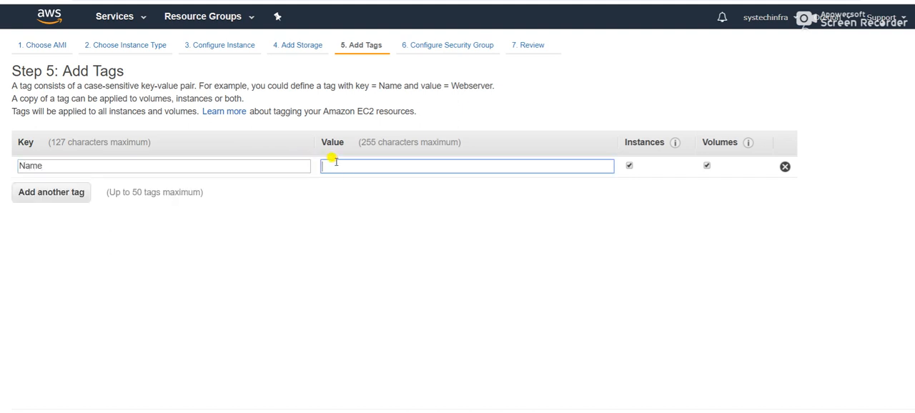
{"action": "type", "text": "myprivateinstance"}
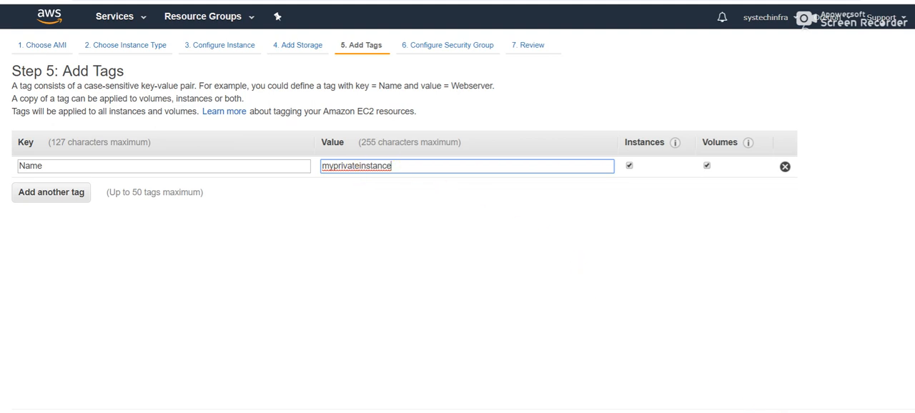
{"action": "left_click", "coordinate": [760, 405]}
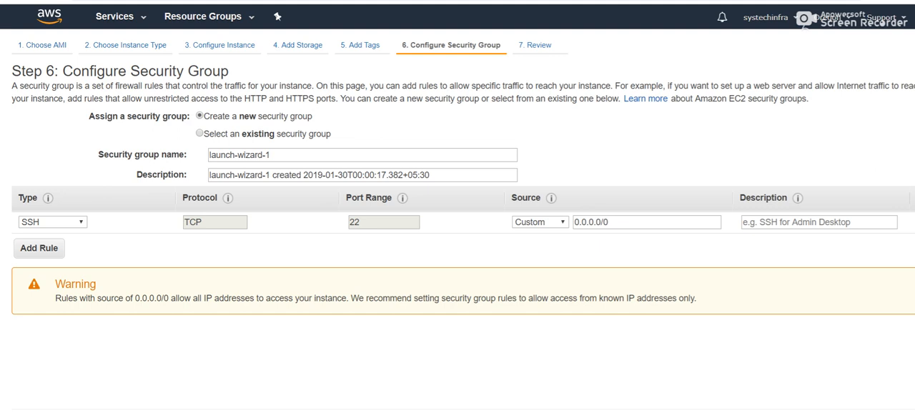
- Keep the new security group launch-wizard-1 with SSH access, launch the instance with the existing key pair mytestkey, and show the instances list
{"action": "scroll", "coordinate": [826, 349], "scroll_direction": "down", "scroll_amount": 2}
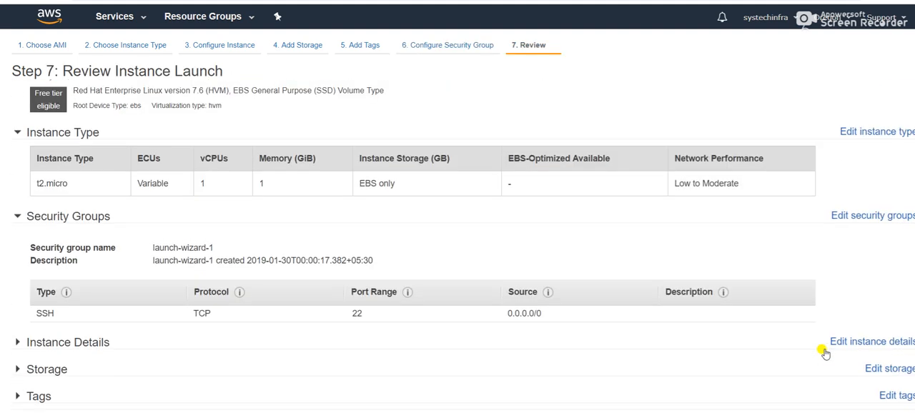
{"action": "left_click", "coordinate": [898, 412]}
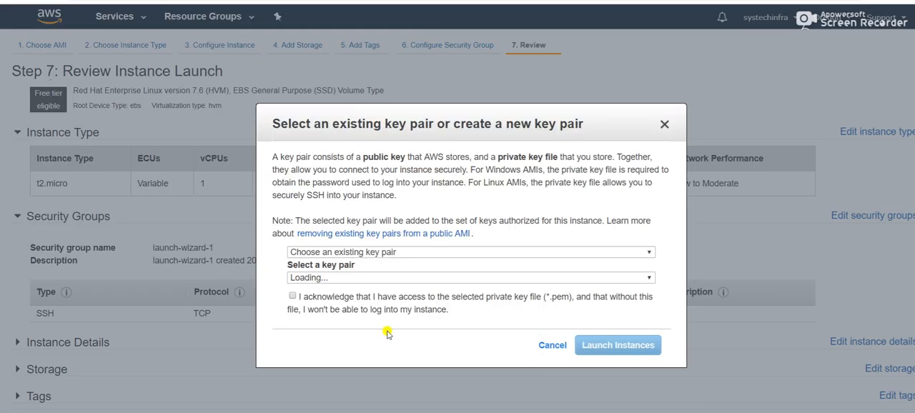
{"action": "left_click", "coordinate": [294, 296]}
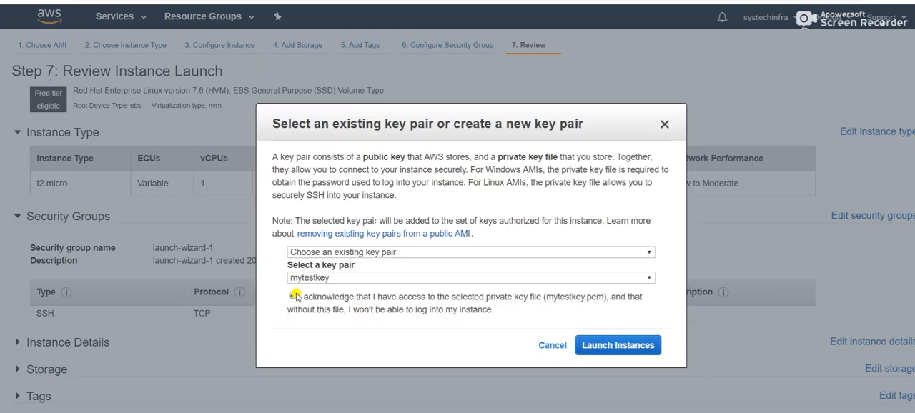
{"action": "left_click", "coordinate": [619, 346]}
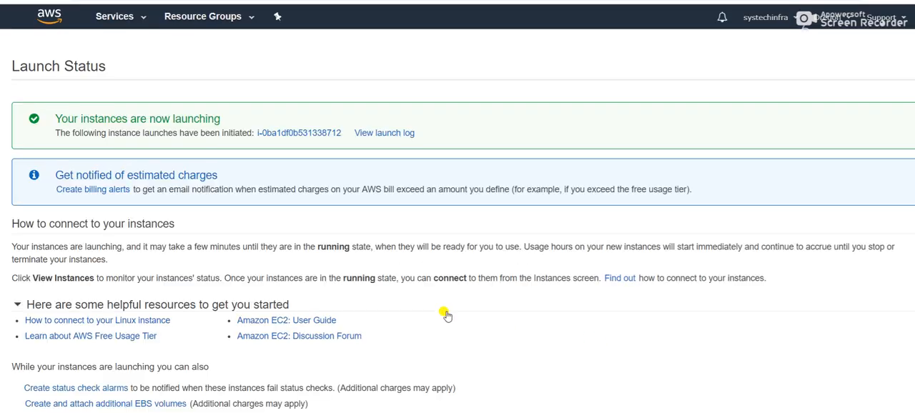
{"action": "scroll", "coordinate": [445, 286], "scroll_direction": "down", "scroll_amount": 1}
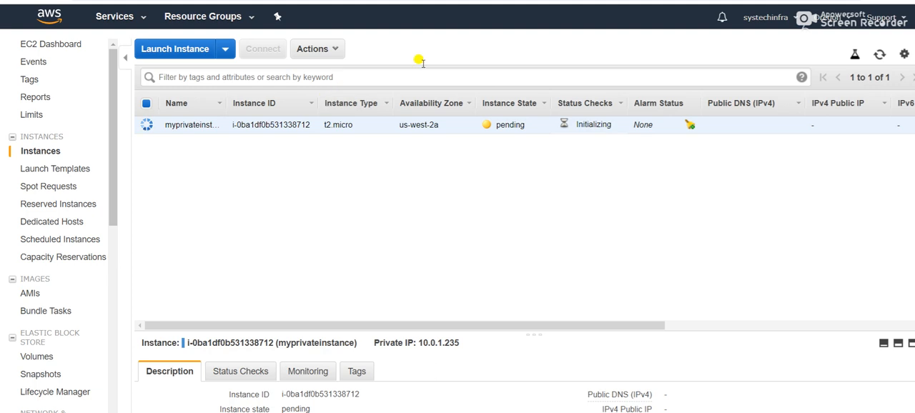
- Start launching another instance from Red Hat Enterprise Linux 7.6 (64-bit x86), keep t2.micro and continue to the instance details
{"action": "left_click", "coordinate": [880, 60]}
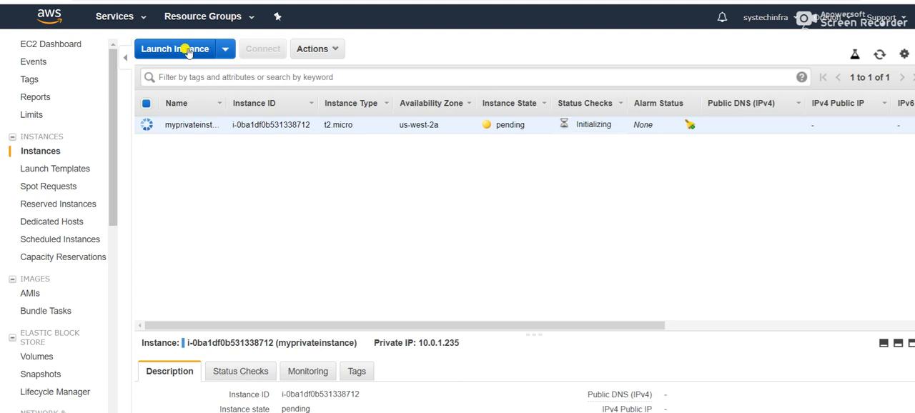
{"action": "left_click", "coordinate": [187, 53]}
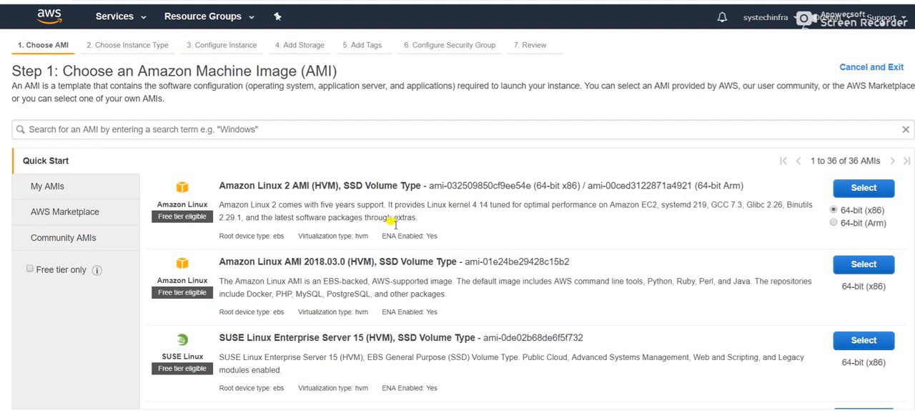
{"action": "scroll", "coordinate": [545, 284], "scroll_direction": "down", "scroll_amount": 5}
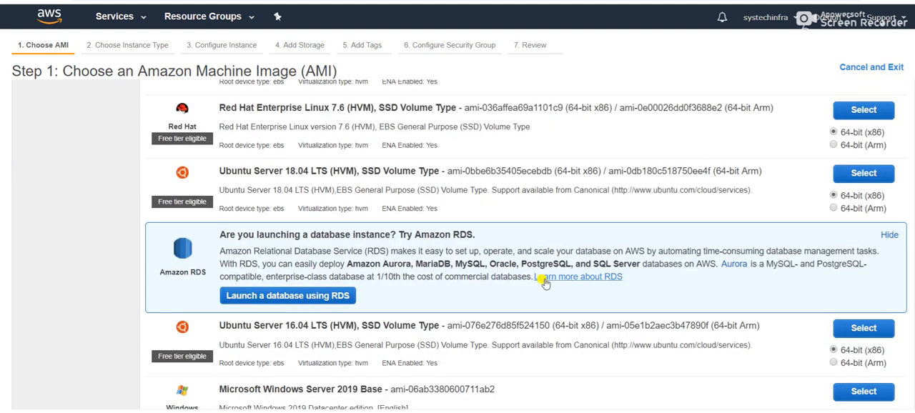
{"action": "left_click", "coordinate": [864, 110]}
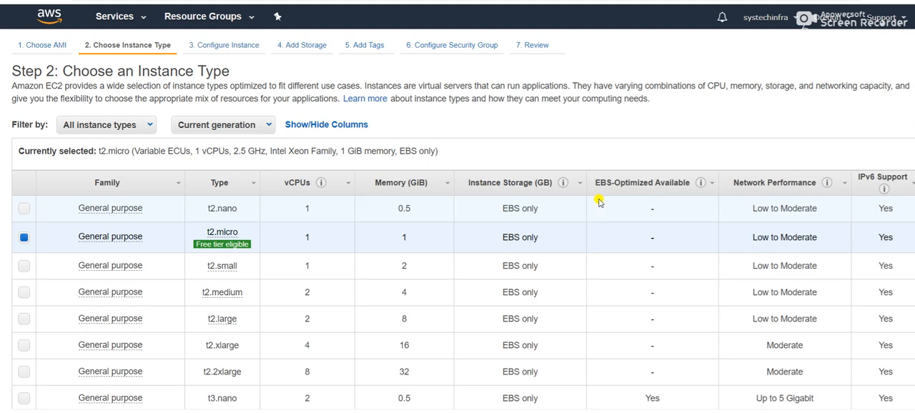
{"action": "scroll", "coordinate": [600, 202], "scroll_direction": "down", "scroll_amount": 3}
{"action": "scroll", "coordinate": [600, 202], "scroll_direction": "down", "scroll_amount": 3}
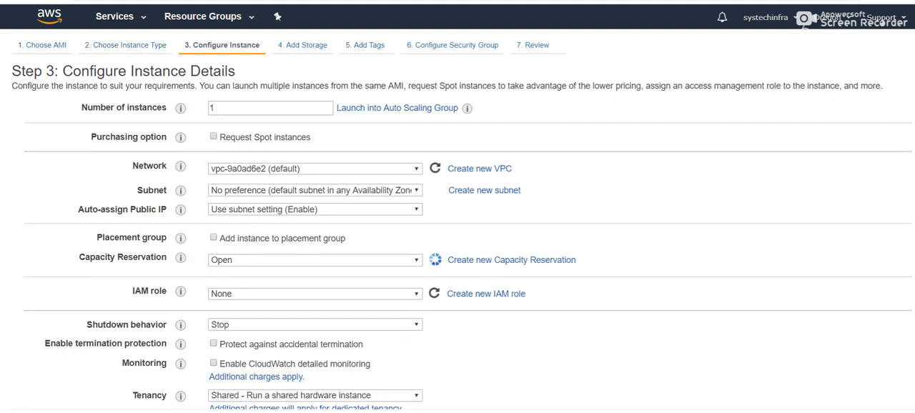
- Place the instance in the network myvpc and the subnet mysubnet-public, and enable auto-assignment of a public IP
{"action": "left_click", "coordinate": [421, 169]}
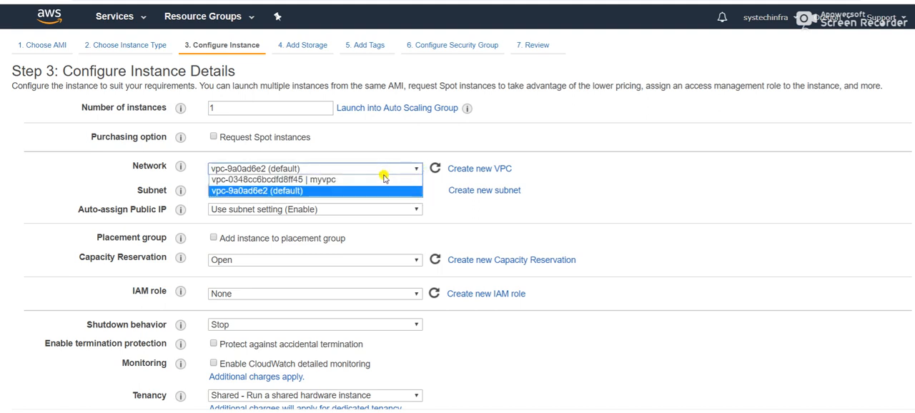
{"action": "left_click", "coordinate": [380, 179]}
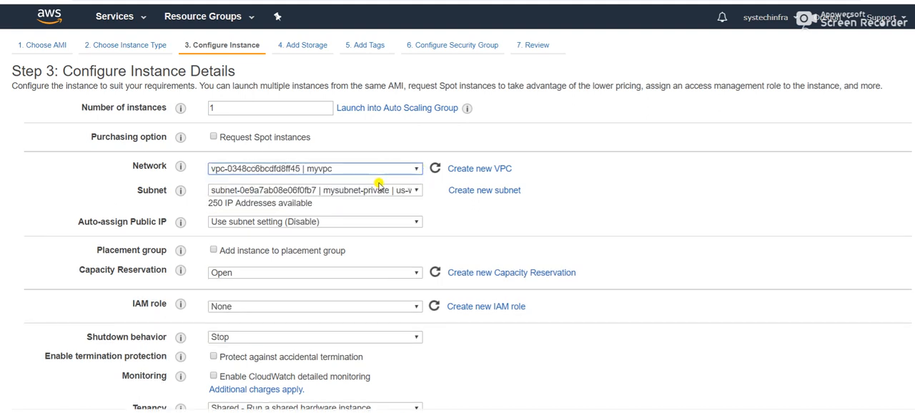
{"action": "left_click", "coordinate": [417, 192]}
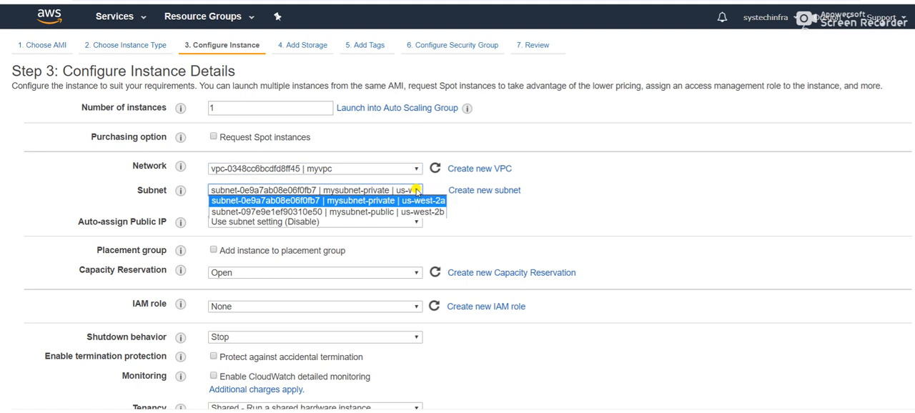
{"action": "left_click", "coordinate": [370, 212]}
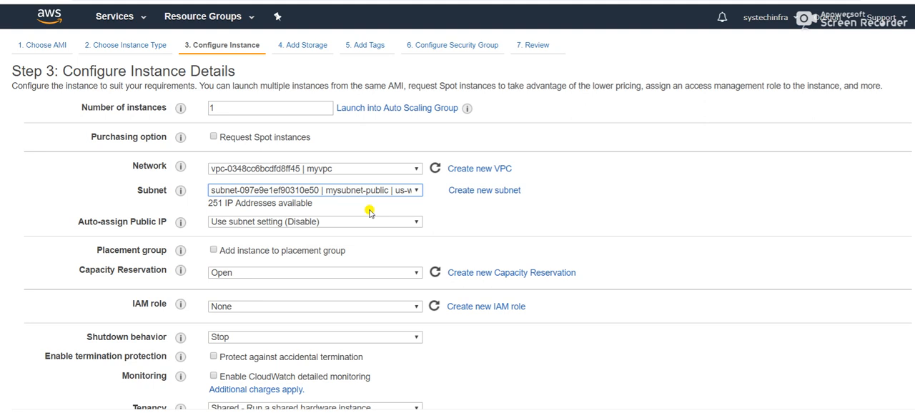
{"action": "left_click", "coordinate": [414, 223]}
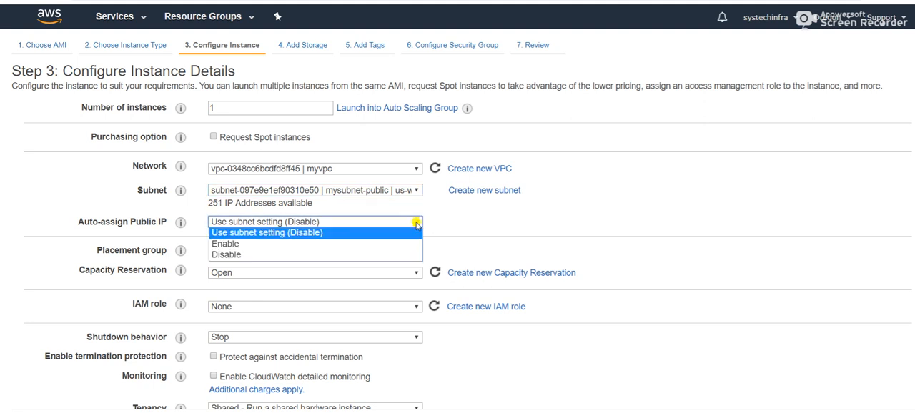
{"action": "left_click", "coordinate": [314, 246]}
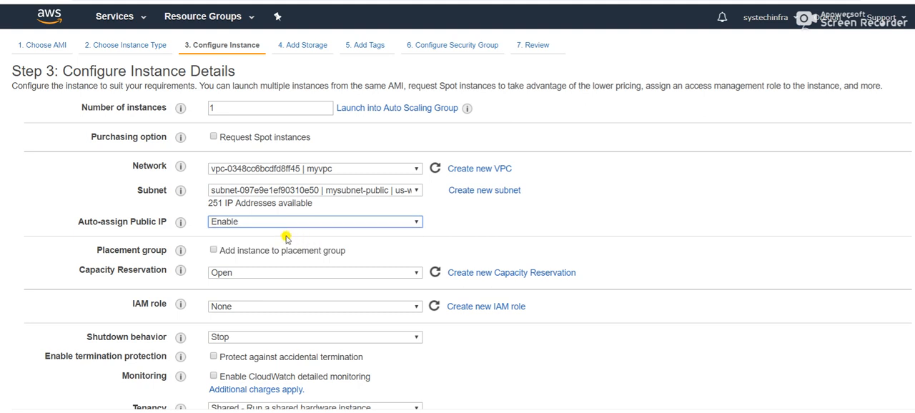
- Review and keep the remaining instance details, accept the default storage and continue to the tags
{"action": "scroll", "coordinate": [286, 239], "scroll_direction": "down", "scroll_amount": 3}
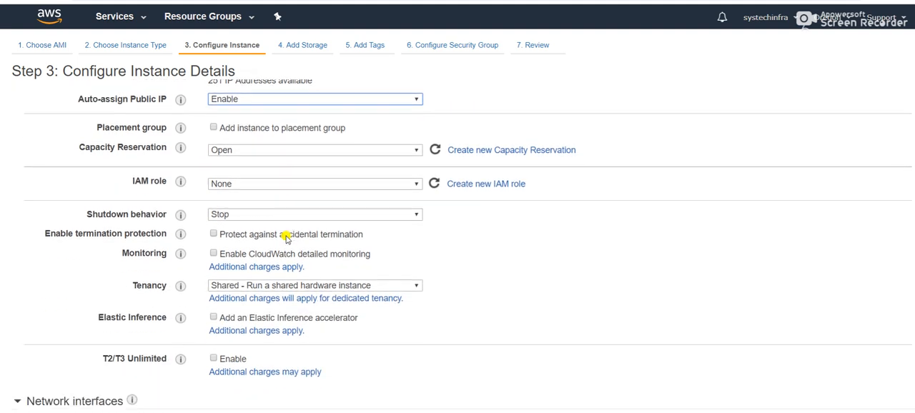
{"action": "scroll", "coordinate": [286, 239], "scroll_direction": "up", "scroll_amount": 2}
{"action": "scroll", "coordinate": [286, 240], "scroll_direction": "down", "scroll_amount": 1}
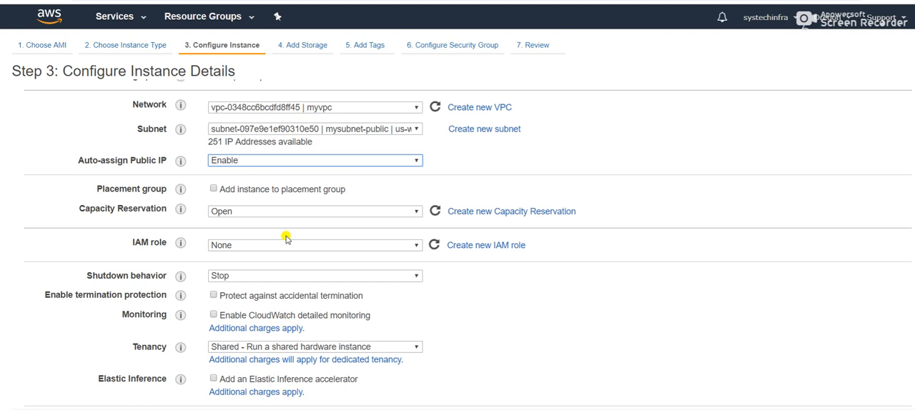
{"action": "scroll", "coordinate": [487, 261], "scroll_direction": "down", "scroll_amount": 1}
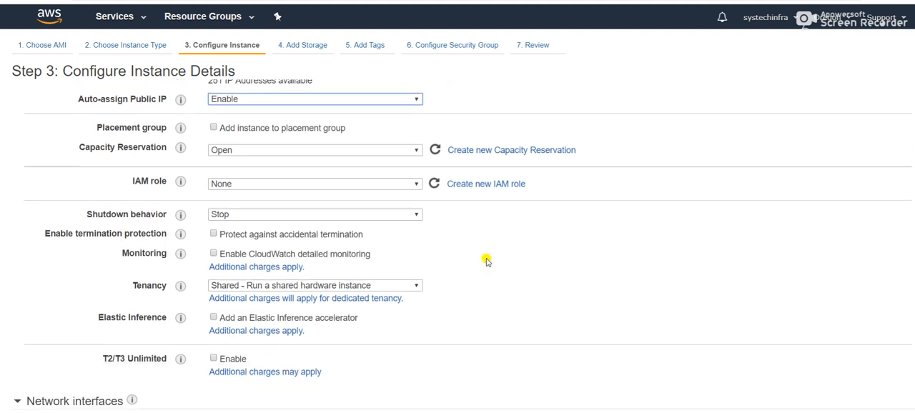
{"action": "scroll", "coordinate": [486, 262], "scroll_direction": "up", "scroll_amount": 2}
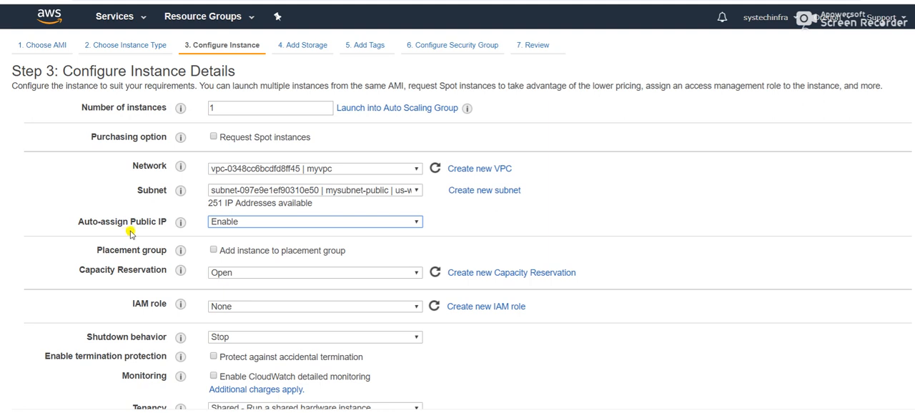
{"action": "scroll", "coordinate": [772, 306], "scroll_direction": "down", "scroll_amount": 3}
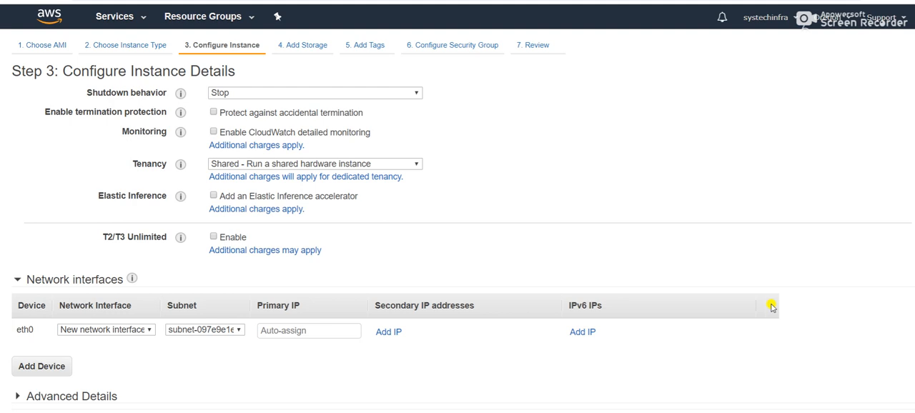
{"action": "left_click", "coordinate": [874, 412]}
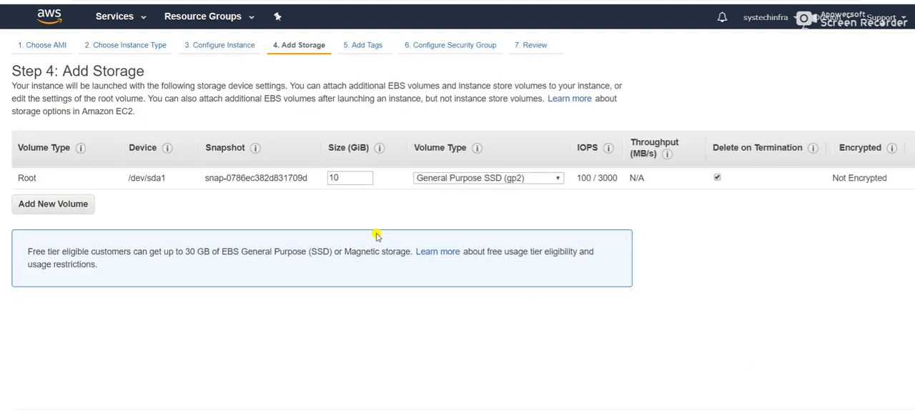
{"action": "left_click", "coordinate": [874, 412]}
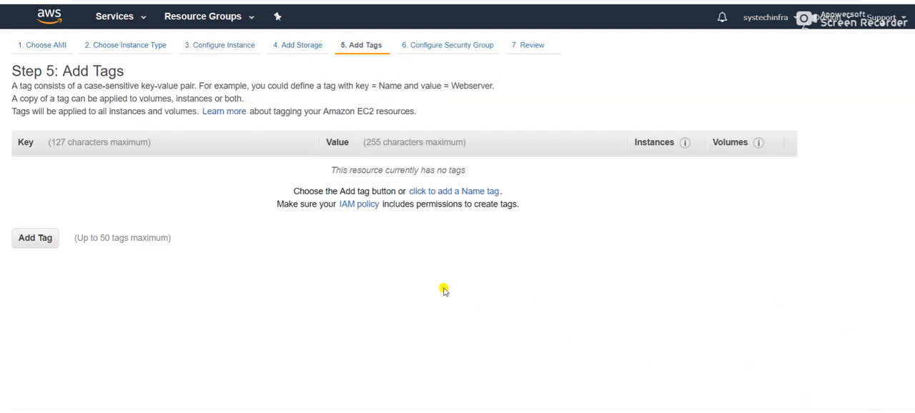
- Add a tag with key Name and value mypublicsubnet
{"action": "left_click", "coordinate": [30, 239]}
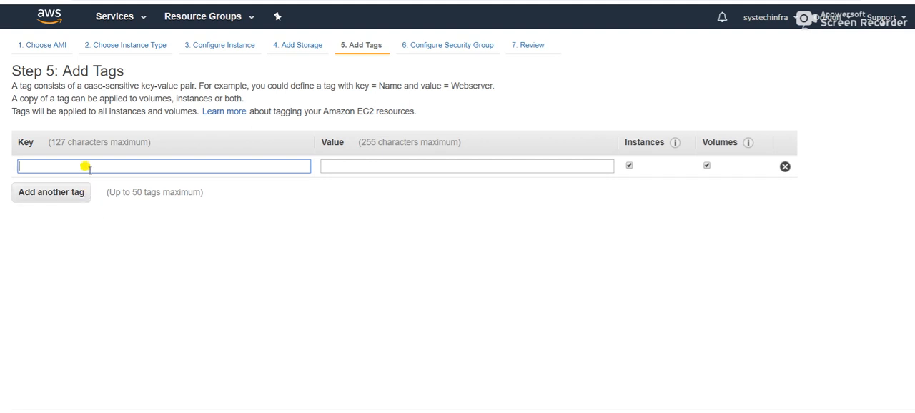
{"action": "type", "text": "N"}
{"action": "key", "text": "BackSpace"}
{"action": "type", "text": "Name"}
{"action": "left_click", "coordinate": [332, 161]}
{"action": "type", "text": "my"}
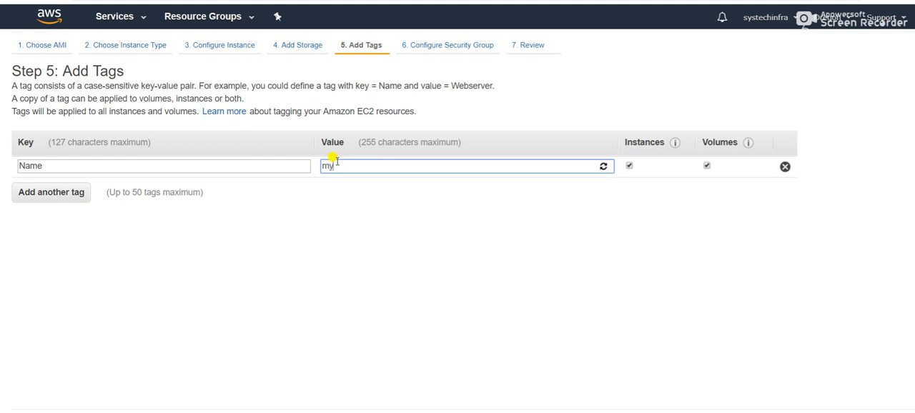
{"action": "type", "text": "publi"}
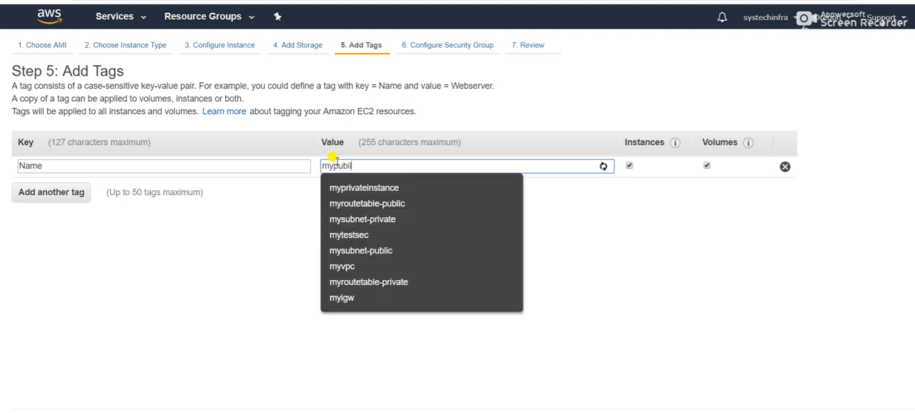
{"action": "type", "text": "csubnet"}
{"action": "left_click", "coordinate": [407, 216]}
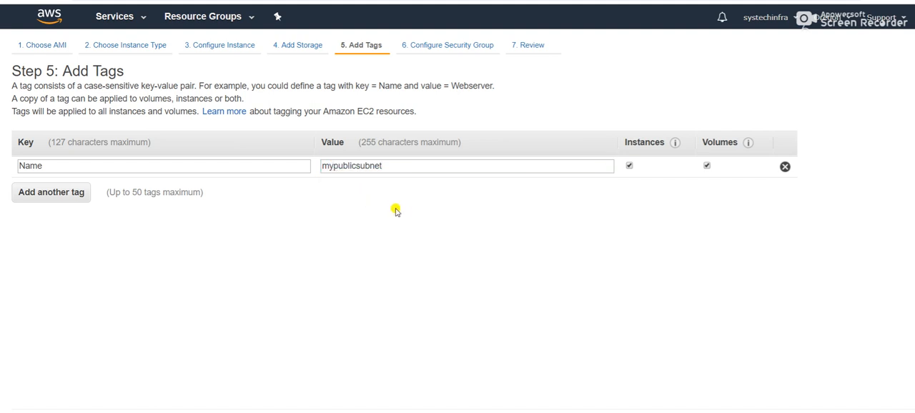
- Change the Name tag's value to mypublicinstance and continue to the security group
{"action": "left_click", "coordinate": [408, 168]}
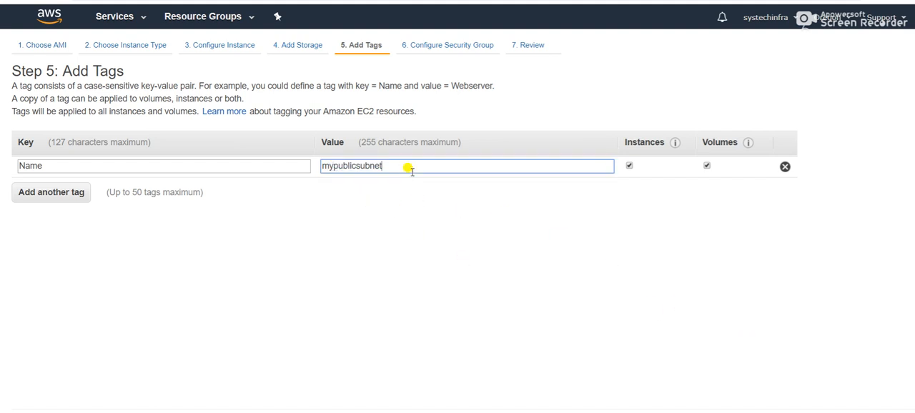
{"action": "key", "text": "BackSpace"}
{"action": "key", "text": "BackSpace"}
{"action": "key", "text": "BackSpace"}
{"action": "key", "text": "BackSpace"}
{"action": "type", "text": "instance"}
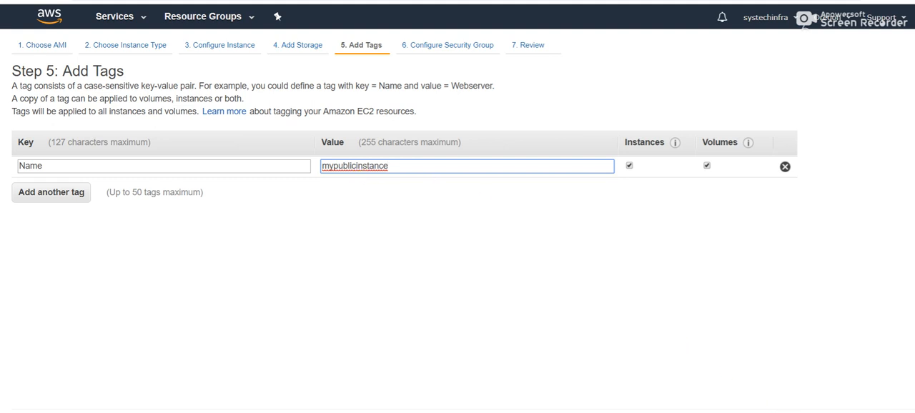
{"action": "left_click", "coordinate": [815, 412]}
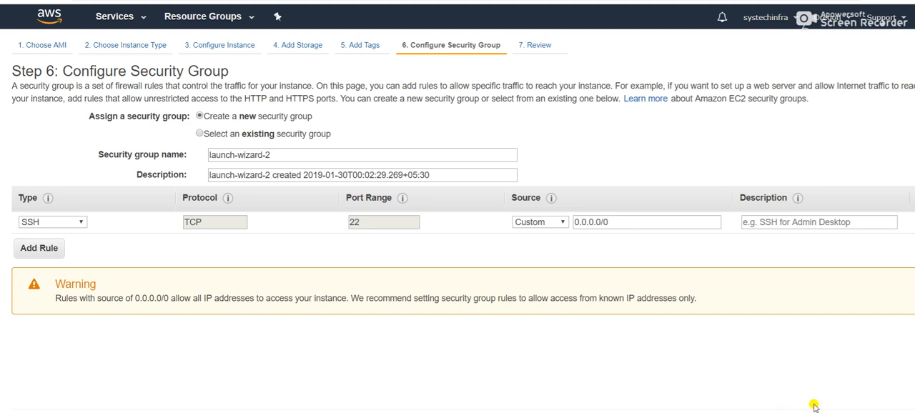
- Keep the new security group launch-wizard-2 with SSH access, launch the instance with the existing key pair mytestkey, and show the instances list
{"action": "left_click", "coordinate": [815, 411]}
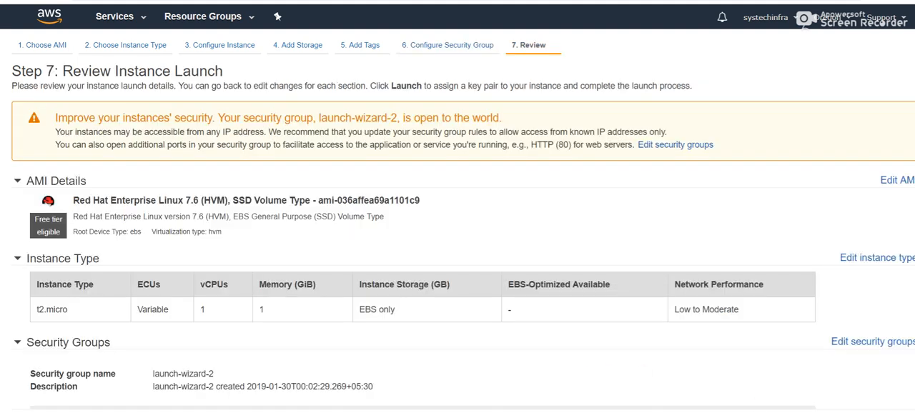
{"action": "left_click", "coordinate": [911, 406]}
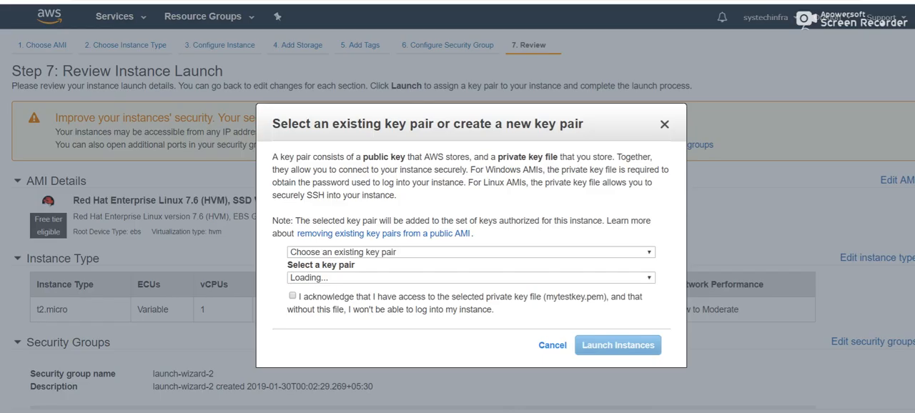
{"action": "left_click", "coordinate": [292, 296]}
{"action": "left_click", "coordinate": [599, 349]}
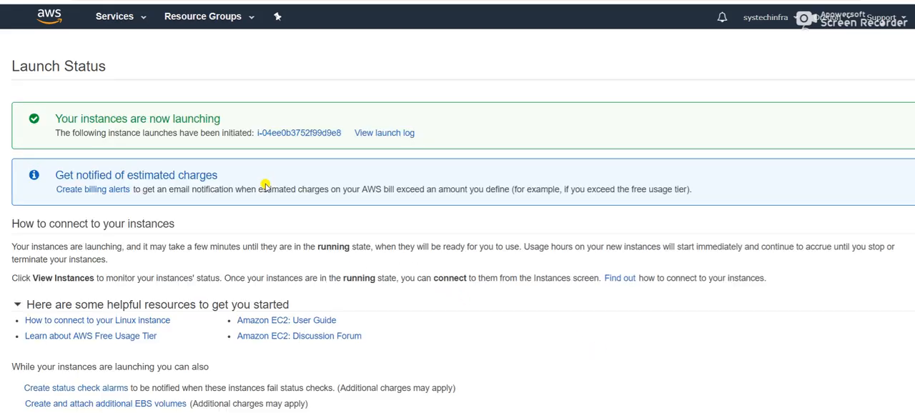
{"action": "scroll", "coordinate": [539, 288], "scroll_direction": "down", "scroll_amount": 1}
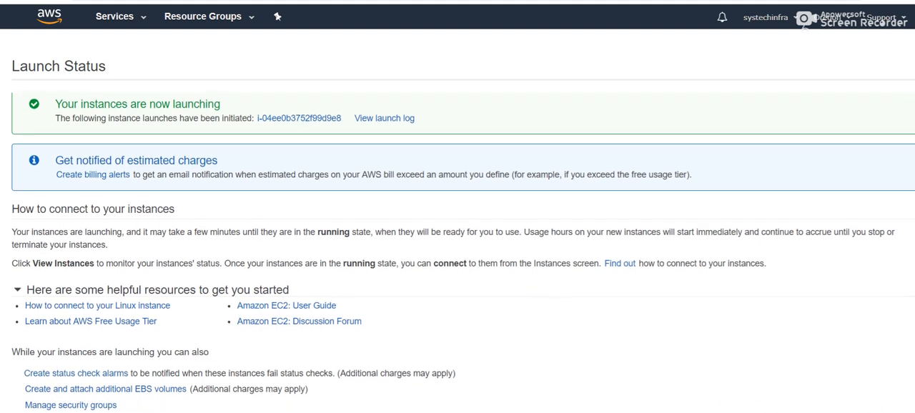
{"action": "left_click", "coordinate": [881, 410]}
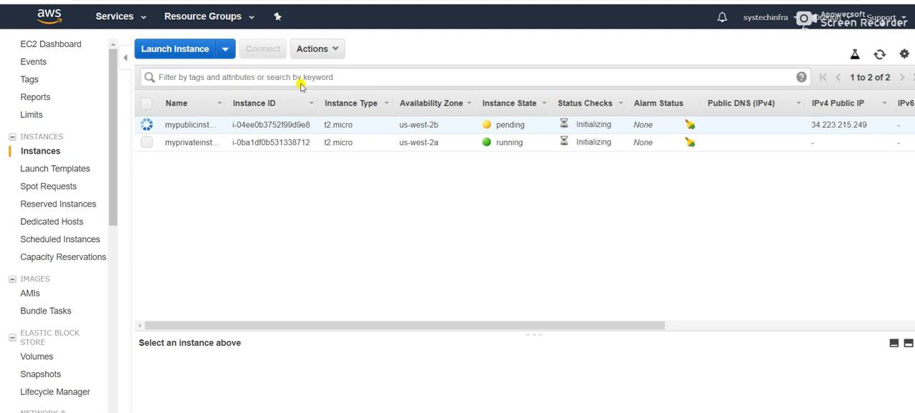
- Refresh the instances list to check the state of both instances, widening the Name column to show their full names
{"action": "left_click", "coordinate": [879, 56]}
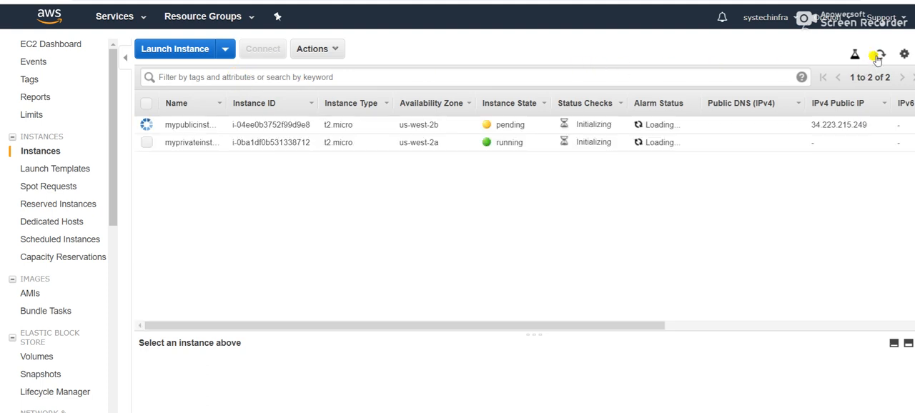
{"action": "left_click", "coordinate": [878, 56]}
{"action": "left_click", "coordinate": [879, 56]}
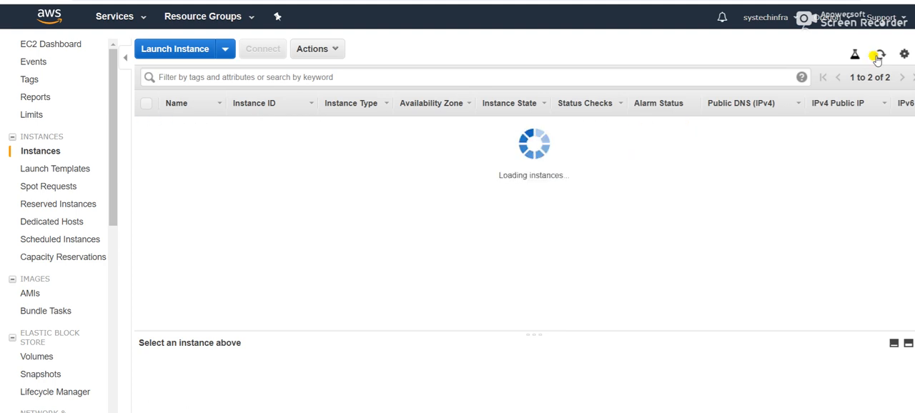
{"action": "left_click", "coordinate": [879, 56]}
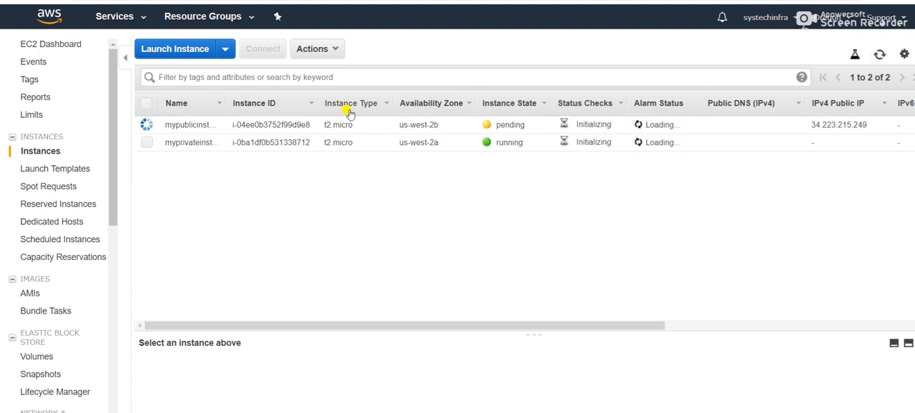
{"action": "left_click_drag", "start_coordinate": [225, 94], "coordinate": [275, 96]}
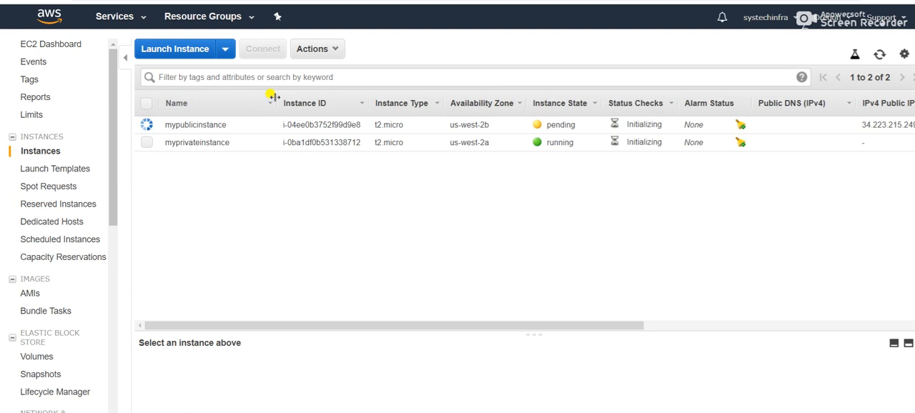
{"action": "left_click", "coordinate": [882, 58]}
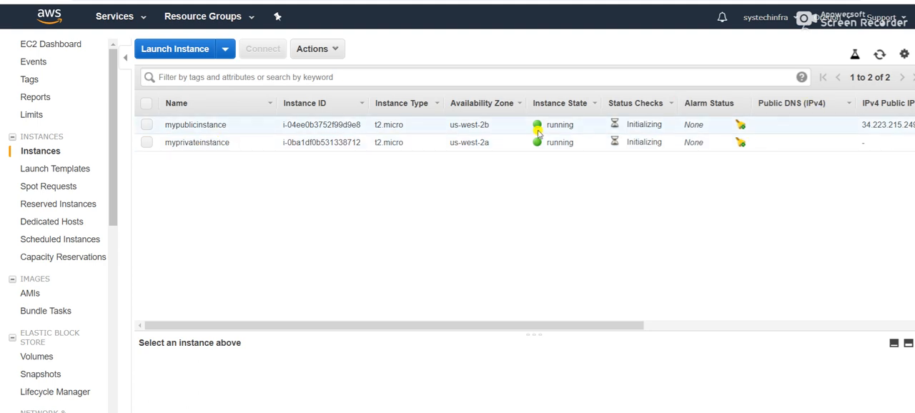
{"action": "left_click", "coordinate": [147, 125]}
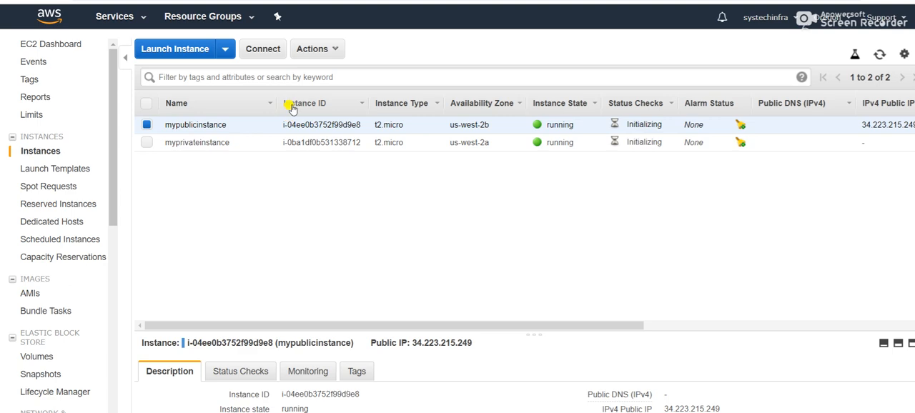
{"action": "left_click", "coordinate": [272, 50]}
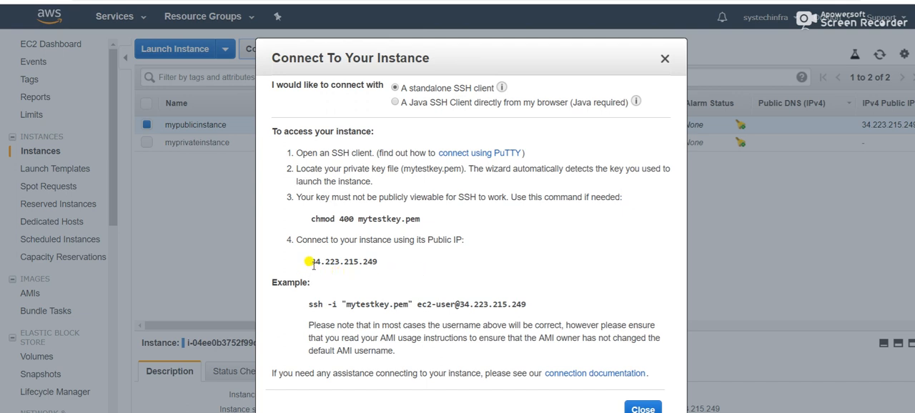
{"action": "left_click_drag", "start_coordinate": [312, 263], "coordinate": [379, 262]}
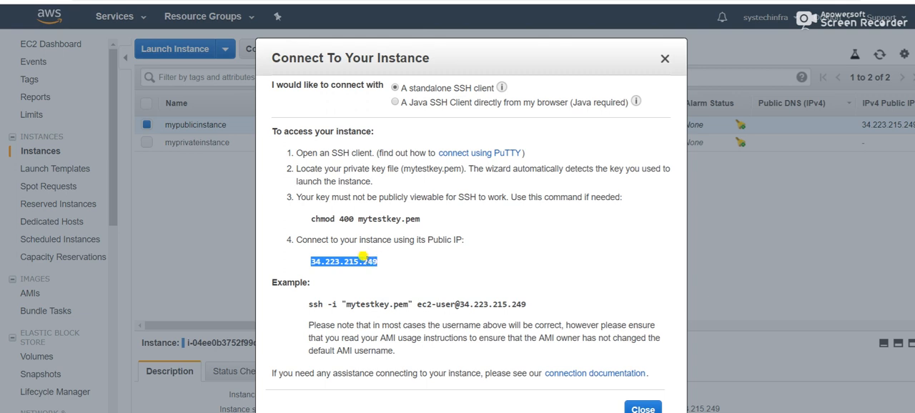
{"action": "left_click", "coordinate": [472, 276]}
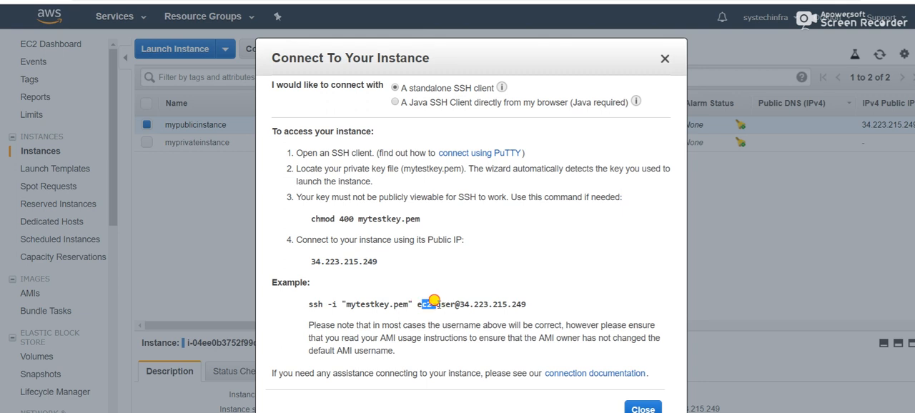
{"action": "left_click_drag", "start_coordinate": [418, 306], "coordinate": [529, 306]}
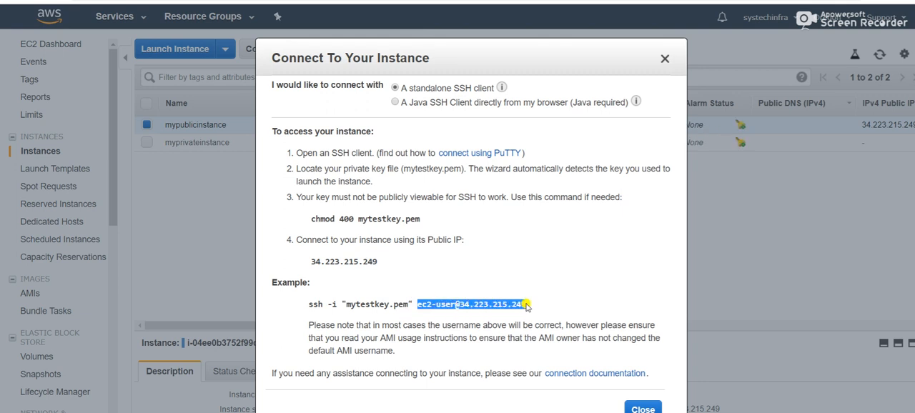
{"action": "right_click", "coordinate": [529, 306]}
{"action": "left_click", "coordinate": [558, 315]}
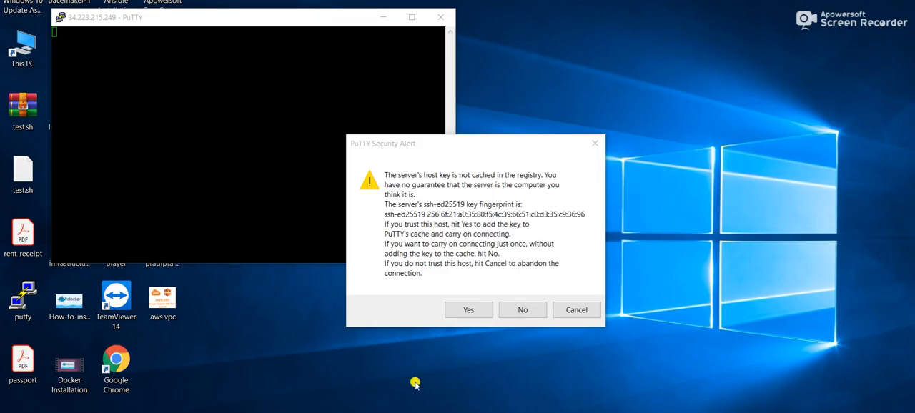
- In the PuTTY session for 34.223.215.249, trust the server's host key and maximize the terminal at the ec2-user prompt
{"action": "left_click", "coordinate": [466, 310]}
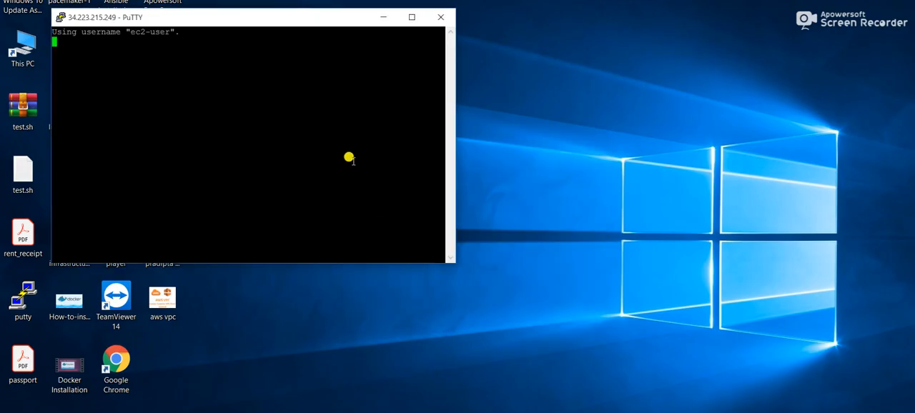
{"action": "left_click", "coordinate": [412, 17]}
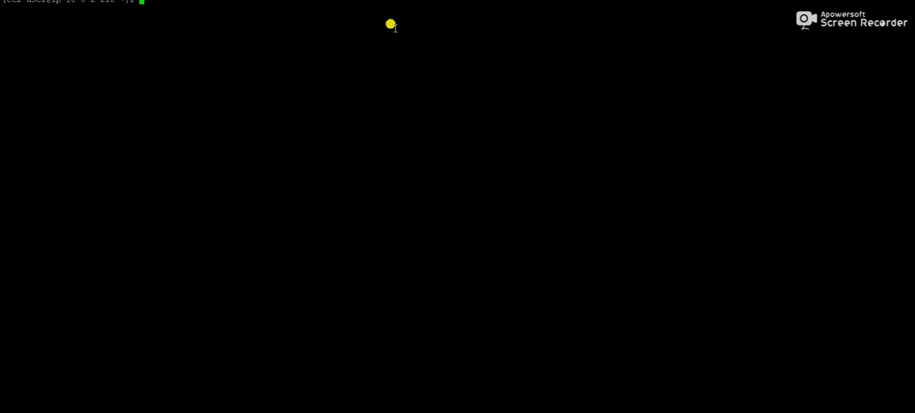
{"action": "key", "text": "Return"}
{"action": "key", "text": "Return"}
{"action": "key", "text": "Return"}
{"action": "key", "text": "Return"}
{"action": "key", "text": "Return"}
{"action": "key", "text": "Return"}
{"action": "key", "text": "Return"}
{"action": "key", "text": "Return"}
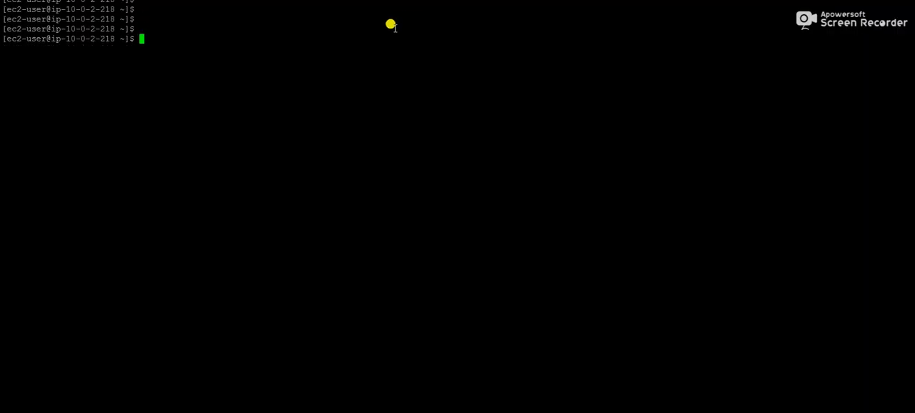
- Switch to the root user with sudo su - and clear the terminal
{"action": "type", "text": "sudo su -"}
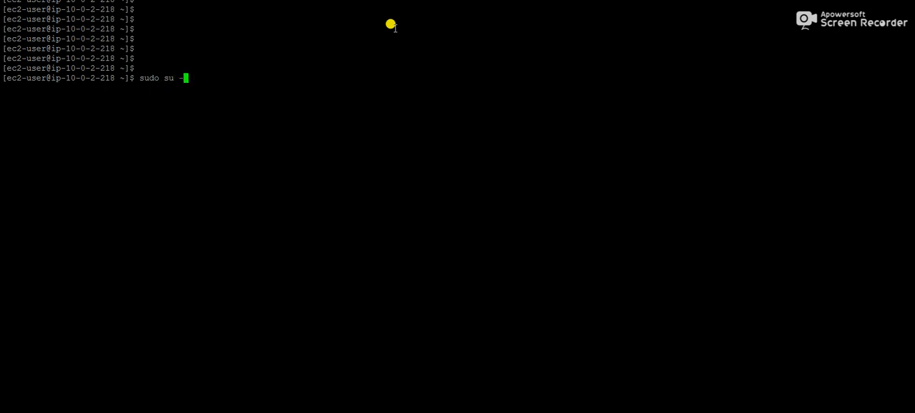
{"action": "key", "text": "Return"}
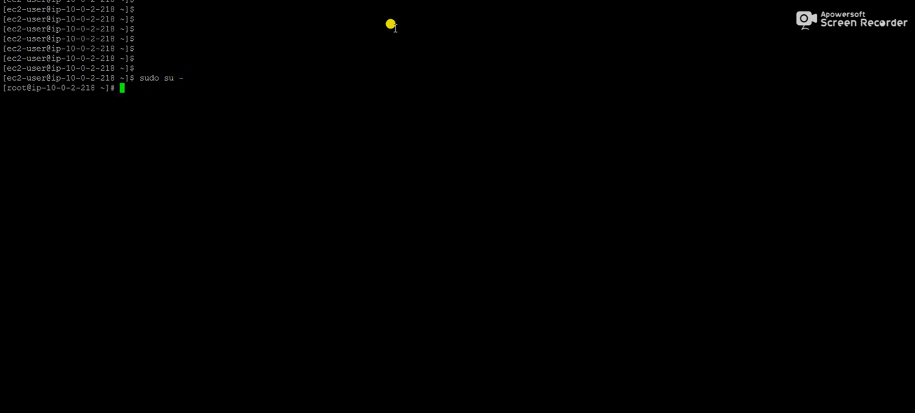
{"action": "type", "text": "clear"}
{"action": "key", "text": "Return"}
{"action": "key", "text": "Return"}
{"action": "key", "text": "Return"}
{"action": "key", "text": "Return"}
{"action": "key", "text": "Return"}
{"action": "key", "text": "Return"}
{"action": "key", "text": "Return"}
{"action": "key", "text": "Return"}
- Check the public instance's host name with the hostname command
{"action": "type", "text": "hs"}
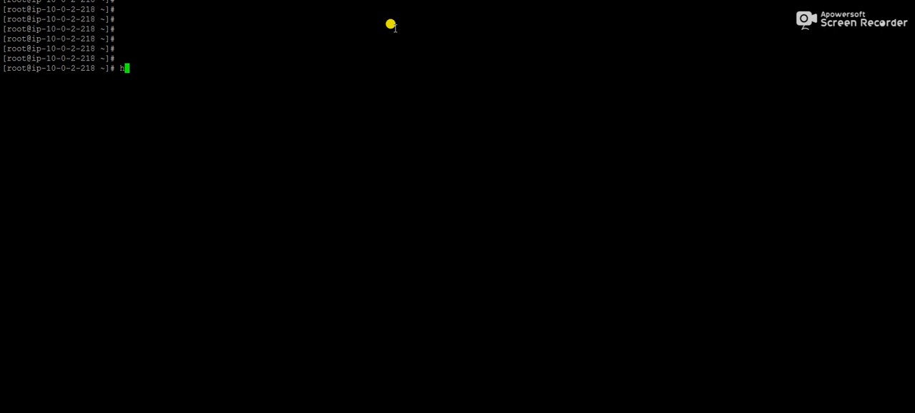
{"action": "type", "text": "ot"}
{"action": "key", "text": "BackSpace"}
{"action": "key", "text": "BackSpace"}
{"action": "key", "text": "BackSpace"}
{"action": "type", "text": "ostname"}
{"action": "key", "text": "Return"}
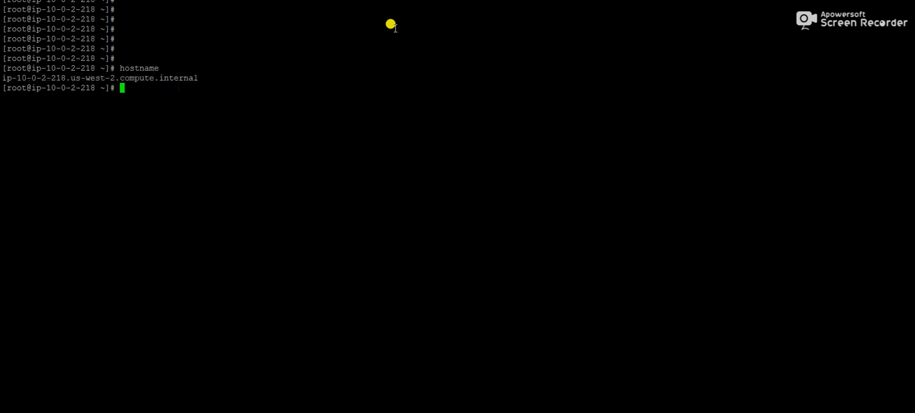
- Test internet access from the public instance with ping google.com, stop the ping and clear the terminal
{"action": "type", "text": "ping google.com"}
{"action": "key", "text": "Return"}
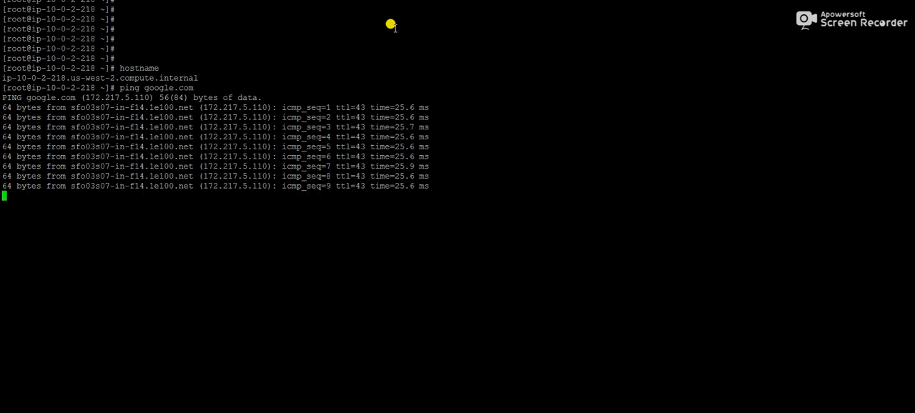
{"action": "key", "text": "ctrl+c"}
{"action": "type", "text": "clear"}
{"action": "key", "text": "Return"}
{"action": "key", "text": "Return"}
{"action": "key", "text": "Return"}
{"action": "key", "text": "Return"}
{"action": "key", "text": "Return"}
{"action": "key", "text": "Return"}
{"action": "key", "text": "Return"}
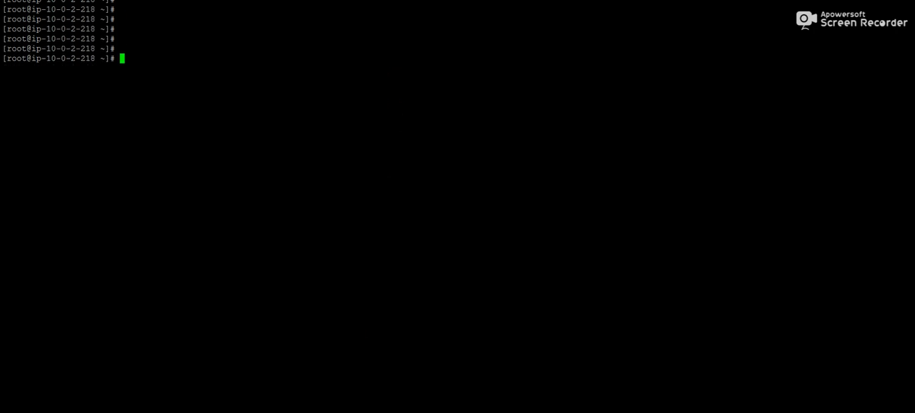
- Switch to the AWS console, copy the example SSH command for myprivateinstance from its connection details, and close them
{"action": "key", "text": "alt+Tab"}
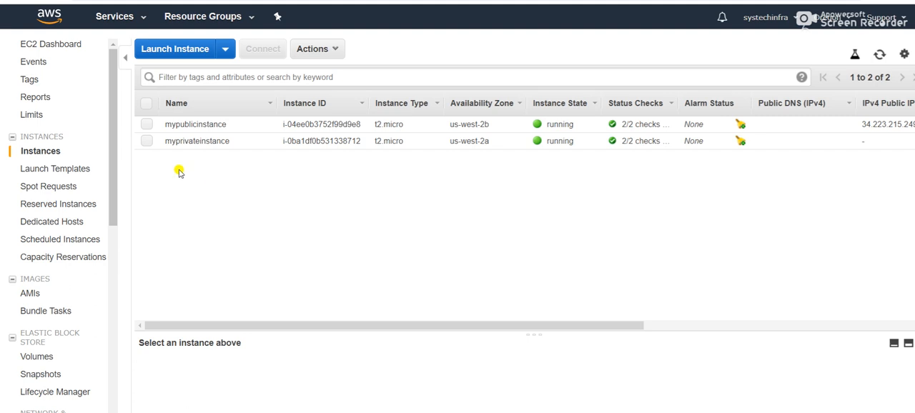
{"action": "left_click", "coordinate": [149, 141]}
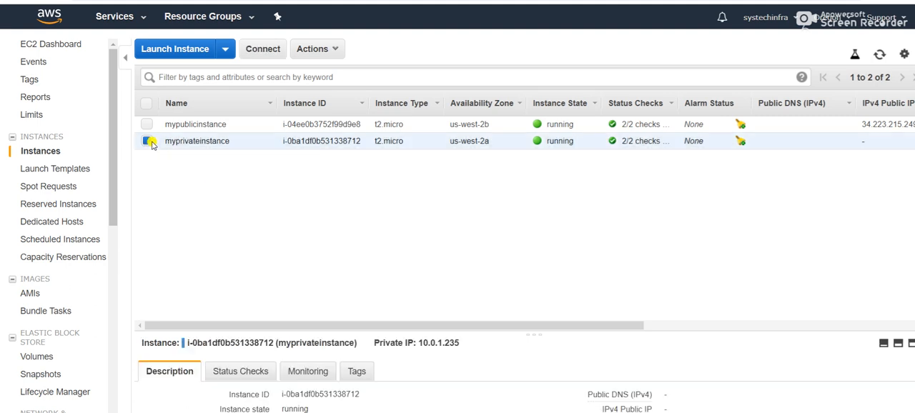
{"action": "left_click", "coordinate": [263, 49]}
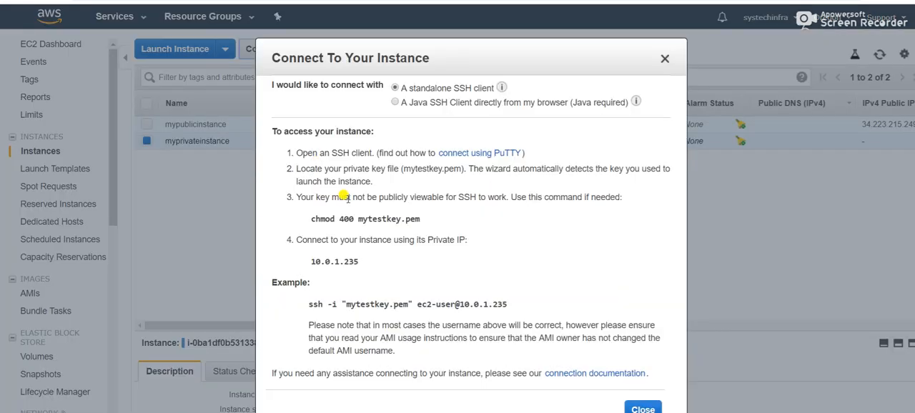
{"action": "left_click_drag", "start_coordinate": [308, 304], "coordinate": [512, 308]}
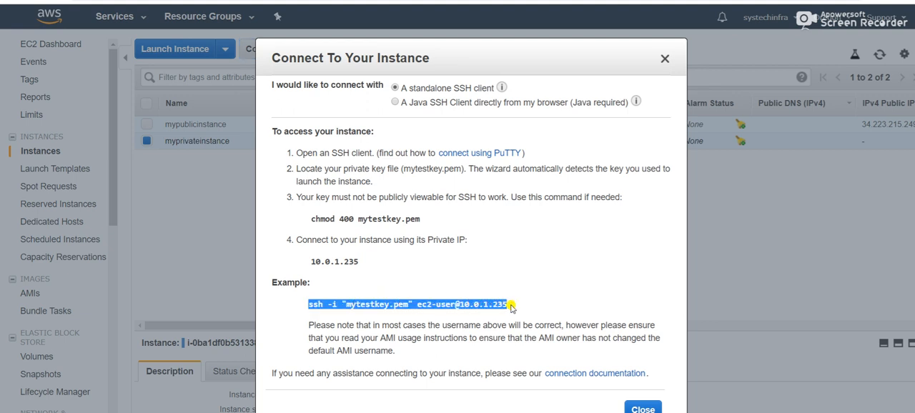
{"action": "right_click", "coordinate": [513, 306]}
{"action": "left_click", "coordinate": [520, 316]}
{"action": "left_click", "coordinate": [643, 408]}
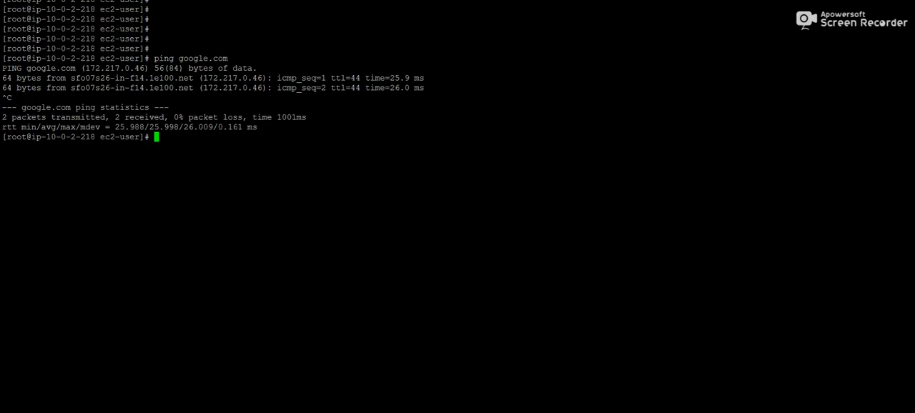
{"action": "right_click", "coordinate": [190, 146]}
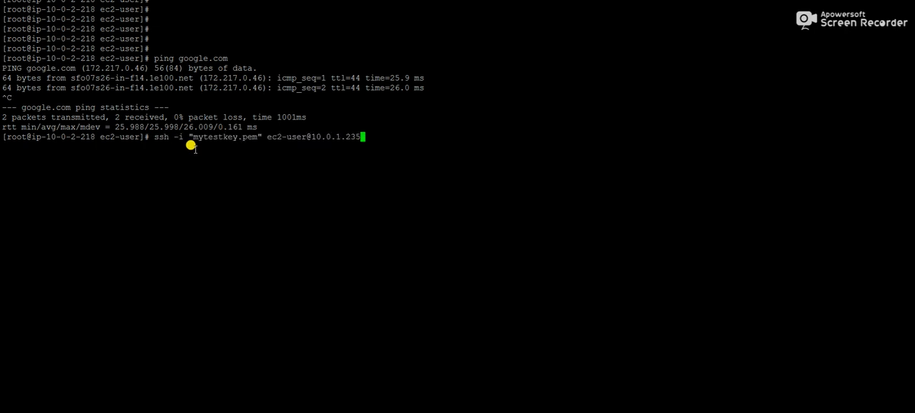
{"action": "key", "text": "Return"}
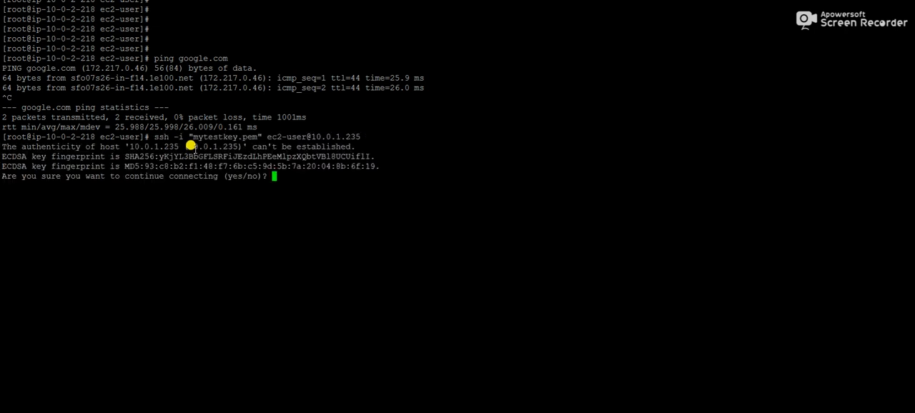
{"action": "type", "text": "yes"}
{"action": "key", "text": "Return"}
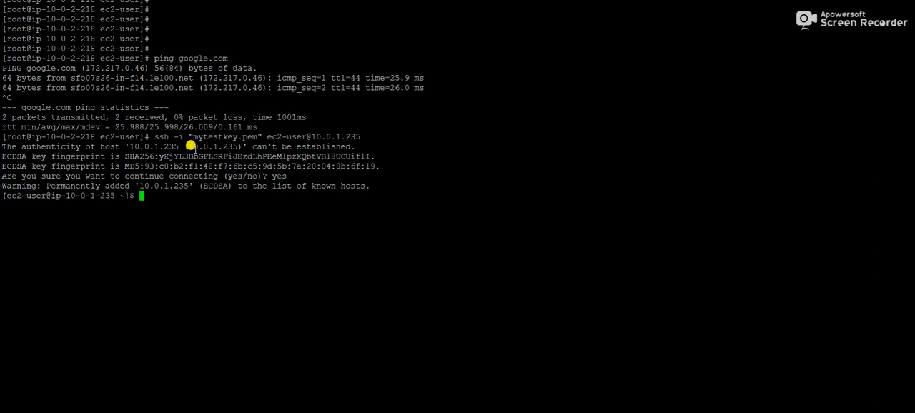
{"action": "type", "text": "sudo su -"}
{"action": "key", "text": "Return"}
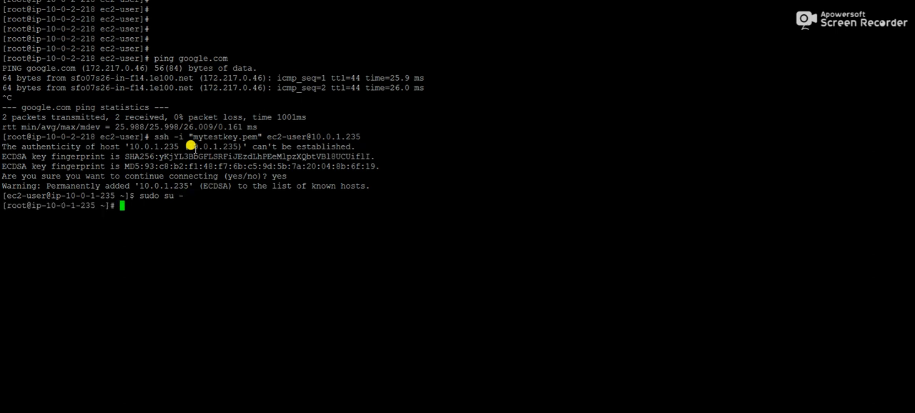
- Test internet access from the private instance with ping google.com, stop the ping and log out of the root shell
{"action": "type", "text": "ping google.com"}
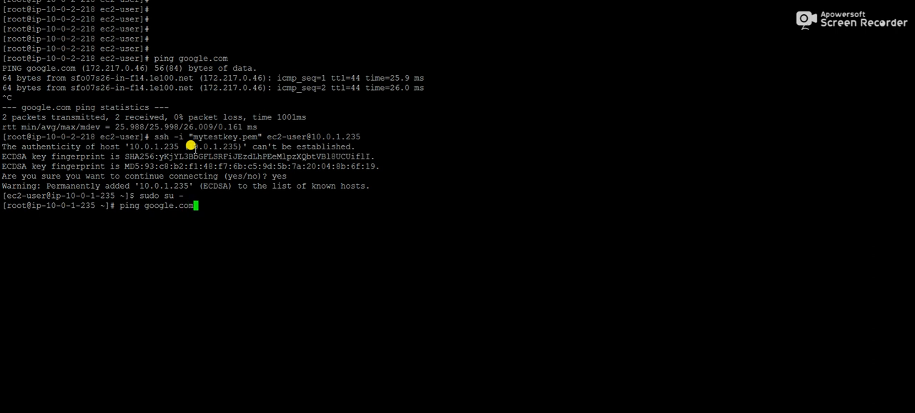
{"action": "key", "text": "Return"}
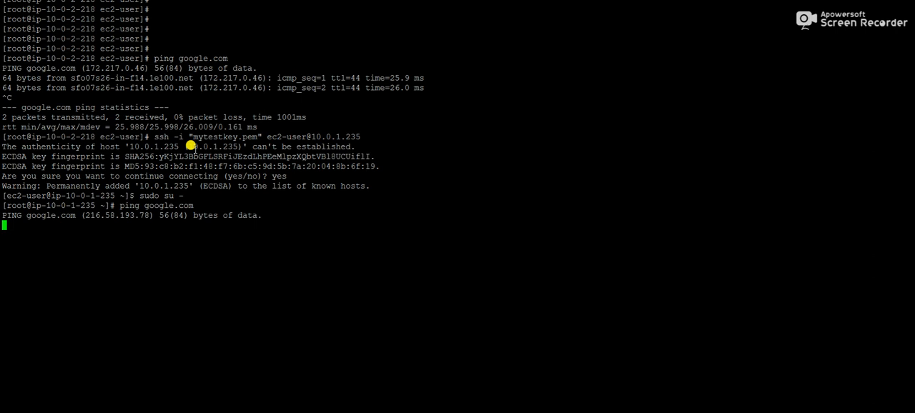
{"action": "key", "text": "ctrl+c"}
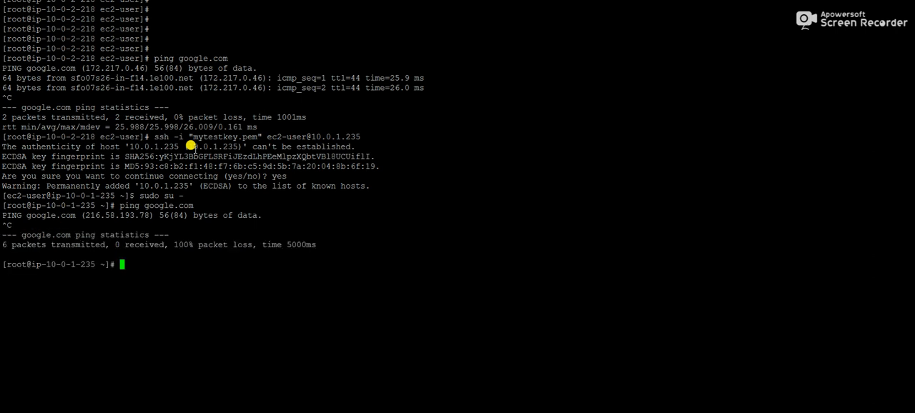
{"action": "key", "text": "ctrl+d"}
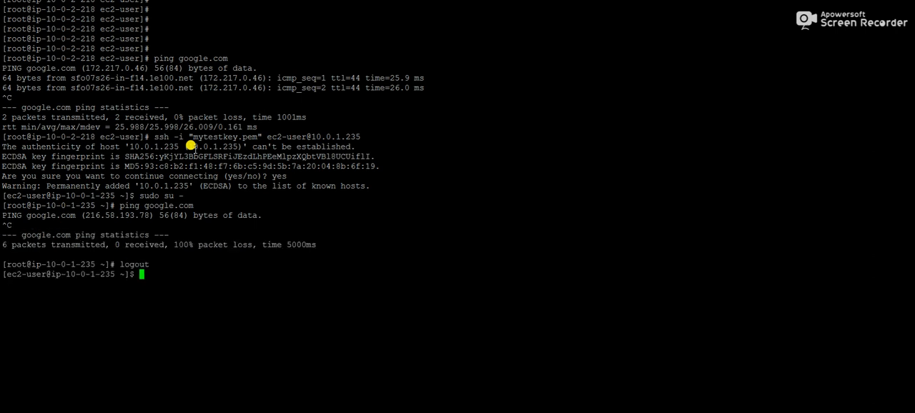